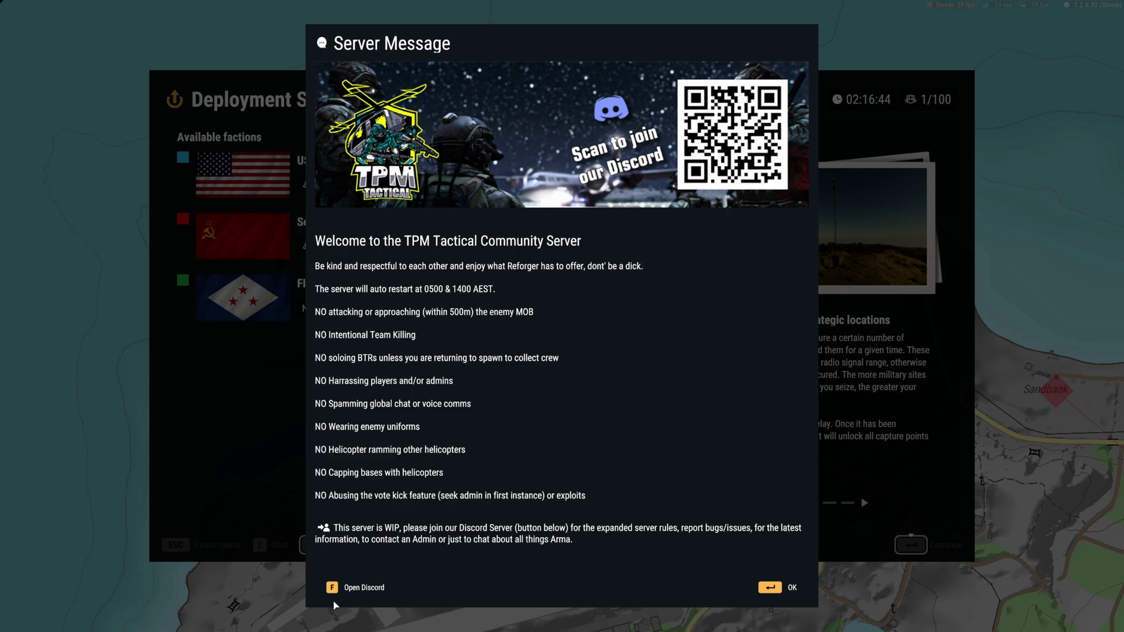
Dismiss the server welcome message and leave the test server for the main menu.
click(777, 589)
key(Escape)
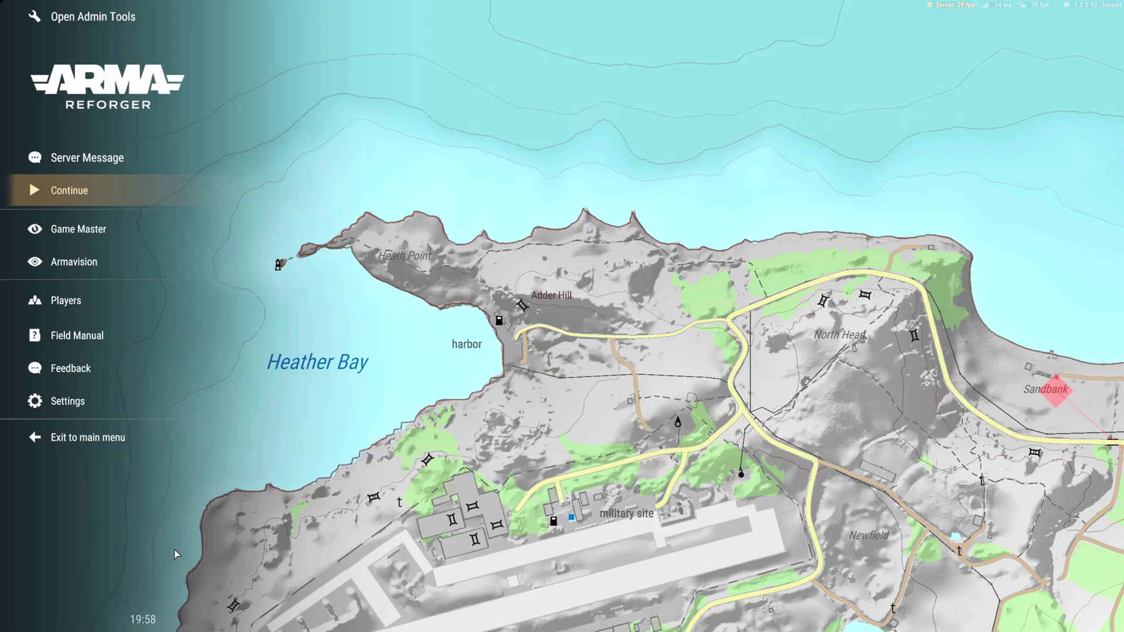
click(88, 437)
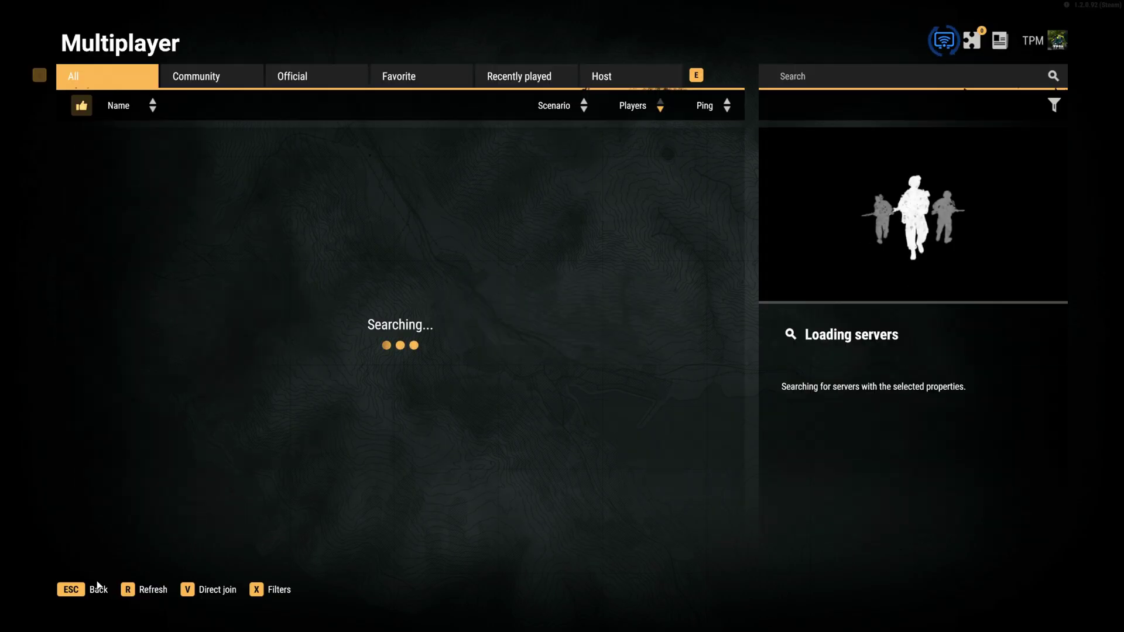
Open the Workshop and search for 'server'.
key(Escape)
click(219, 521)
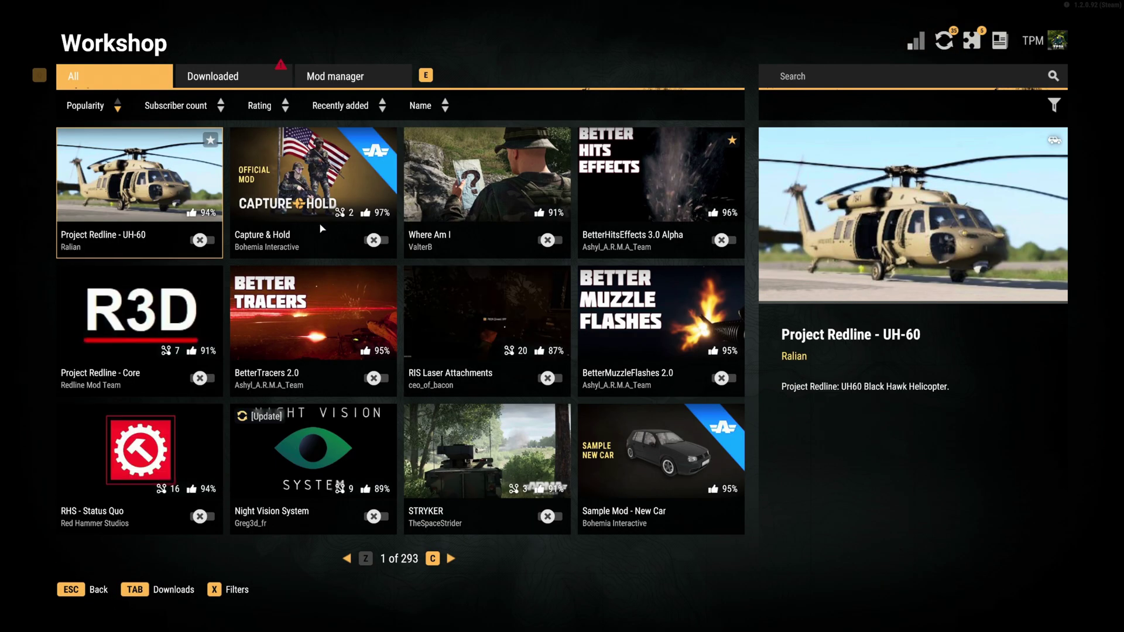
click(820, 76)
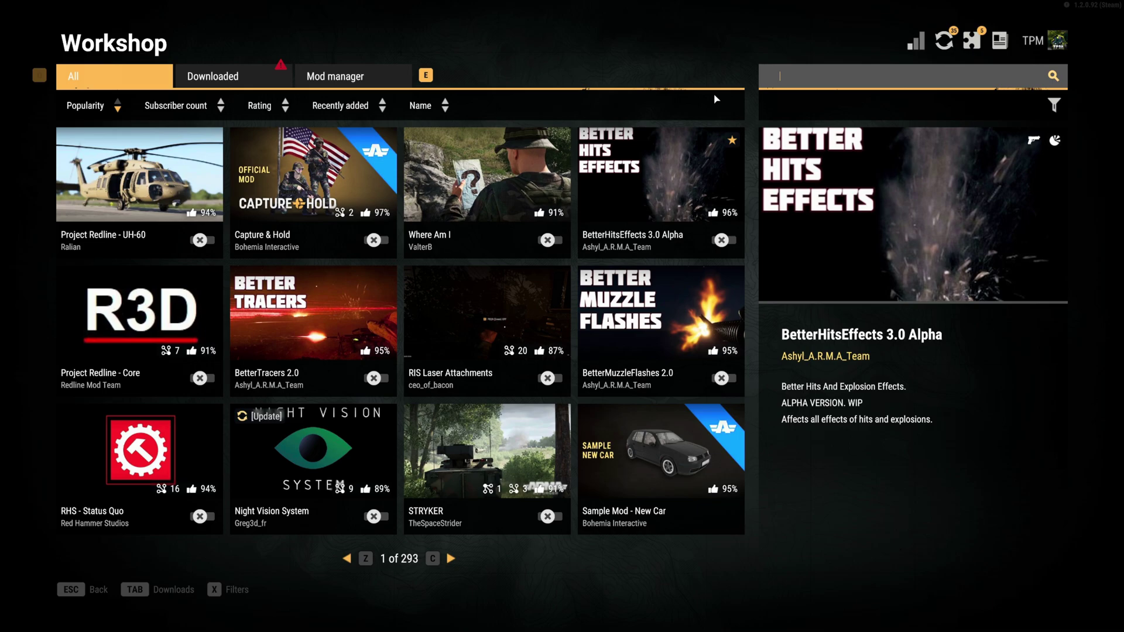
text(server)
key(Return)
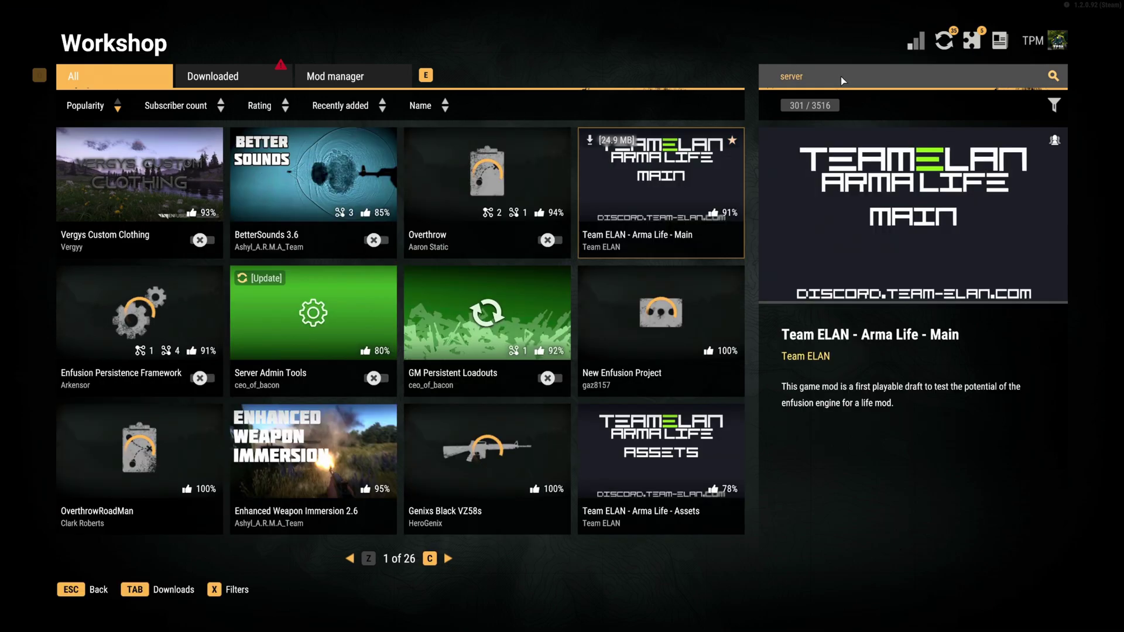
Refine the Workshop search to 'serveradmin', then try 'server admin' as two words.
click(840, 76)
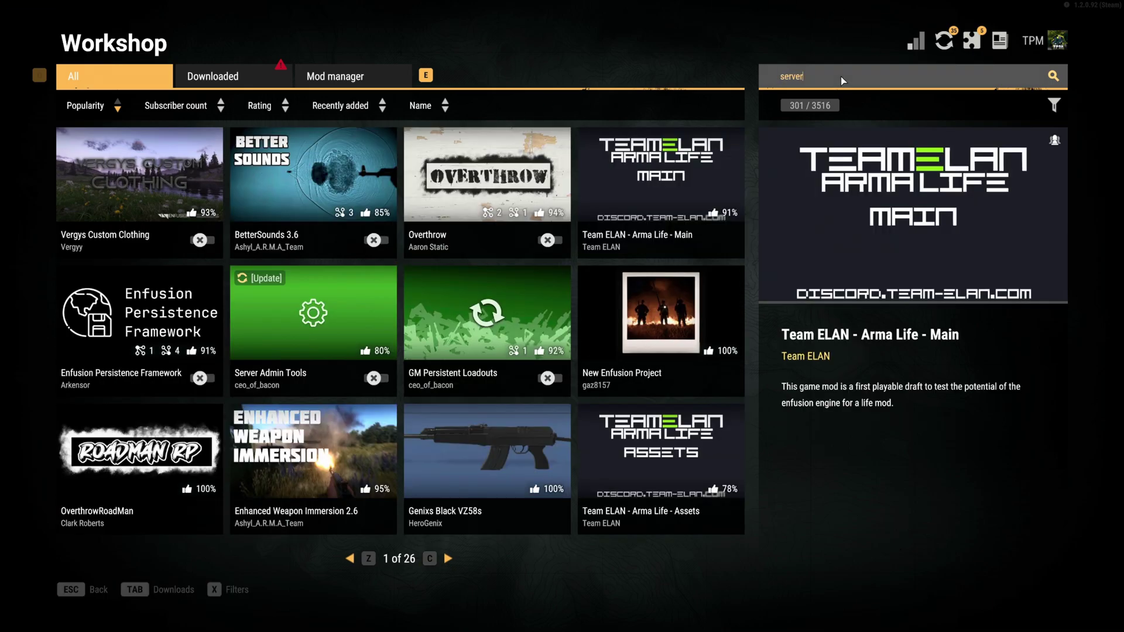
text(admin)
key(Return)
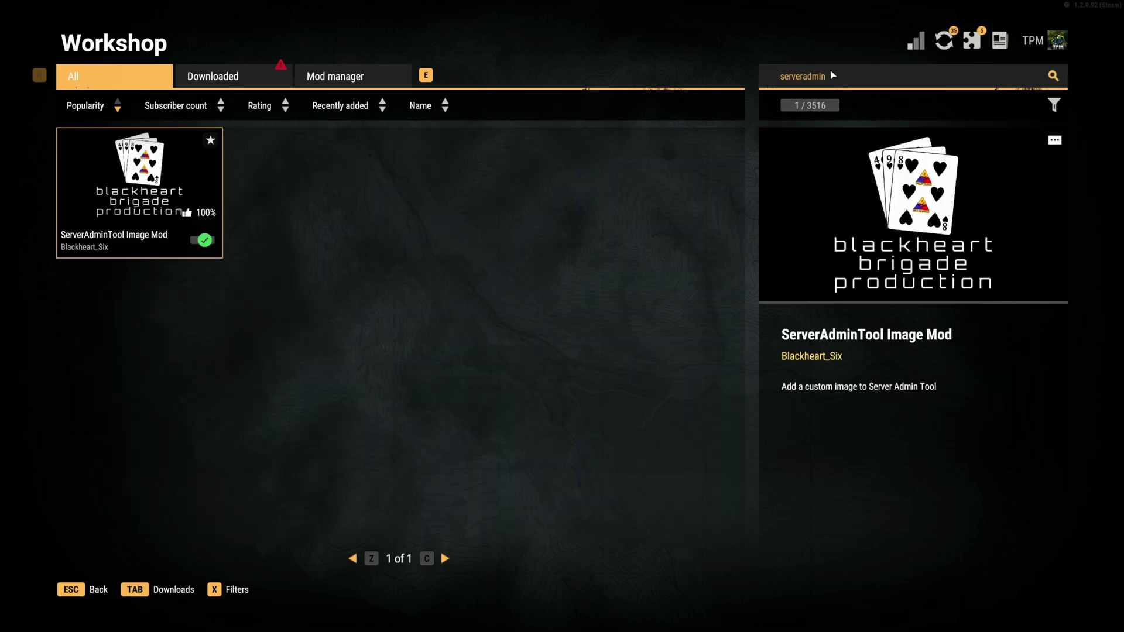
double_click(803, 77)
click(803, 76)
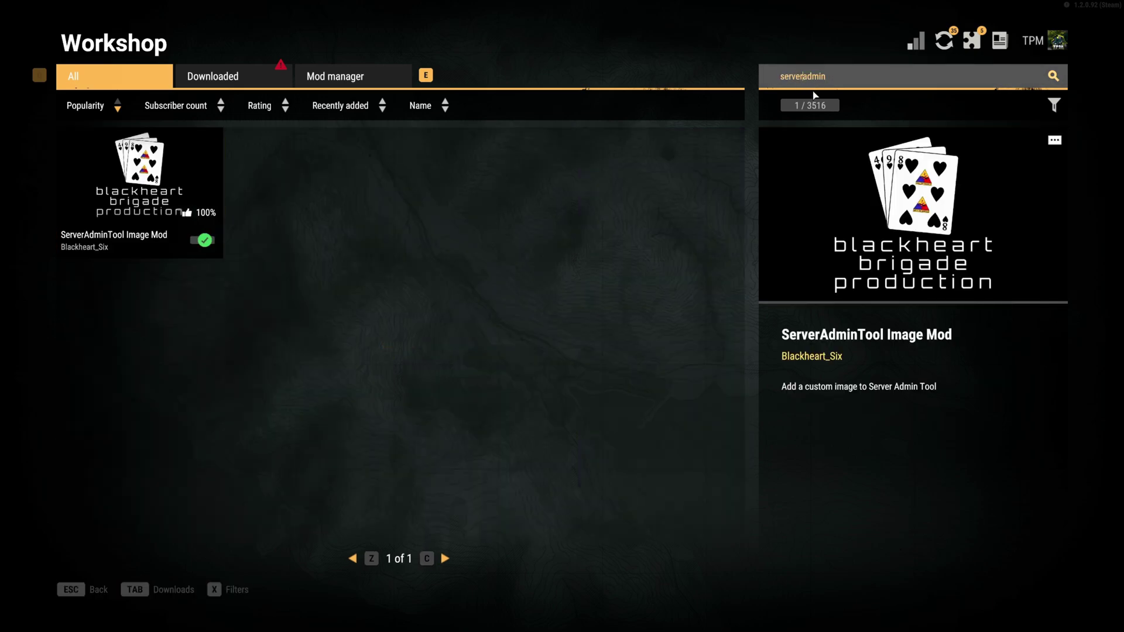
key(Return)
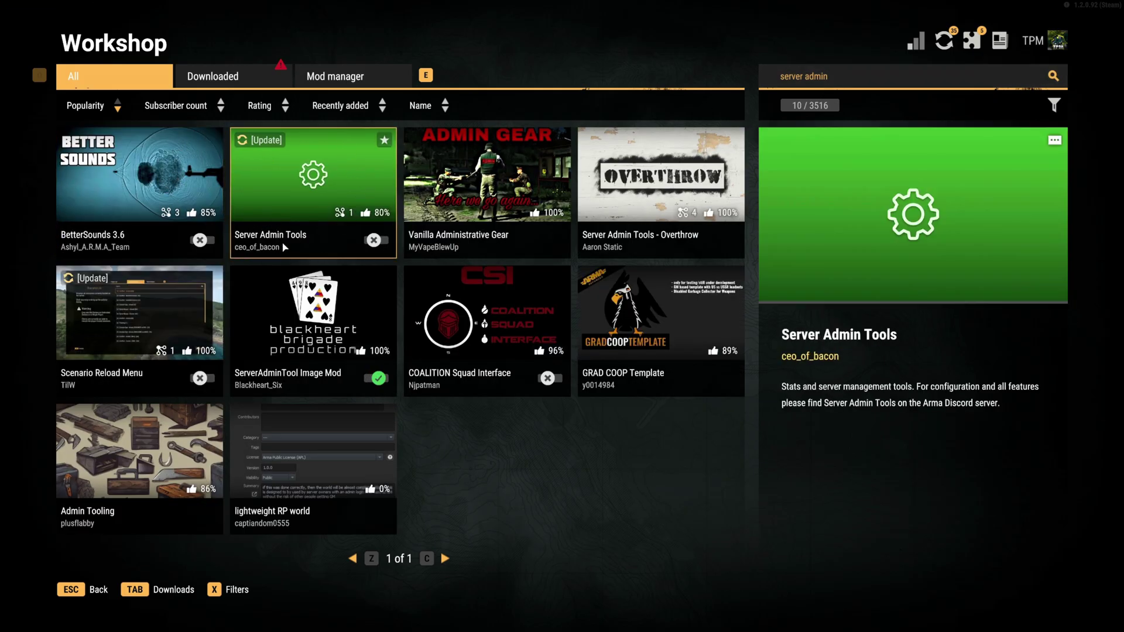
Search 'serveradmin' again to list ServerAdminTool Image Mod, then return to the main menu.
click(804, 78)
click(805, 79)
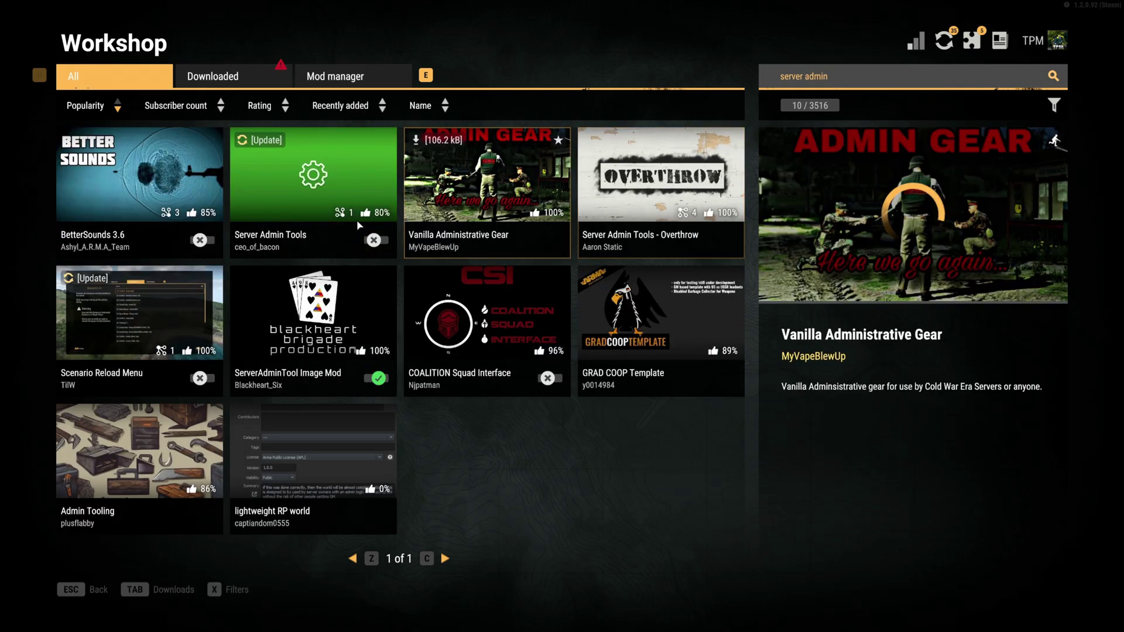
click(805, 79)
click(806, 80)
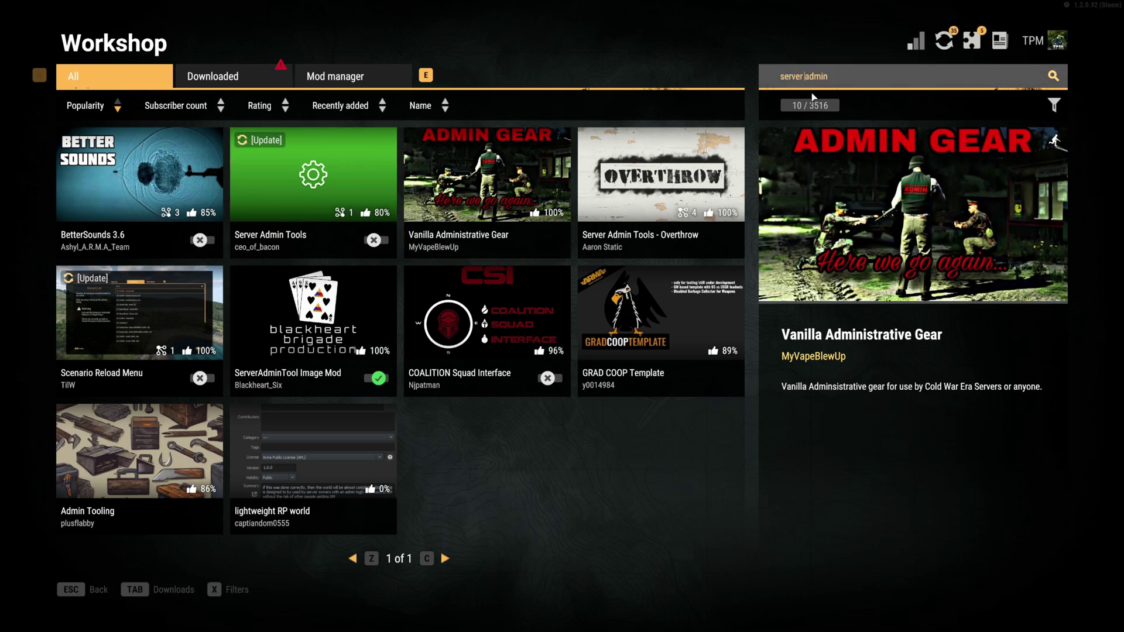
key(BackSpace)
key(Return)
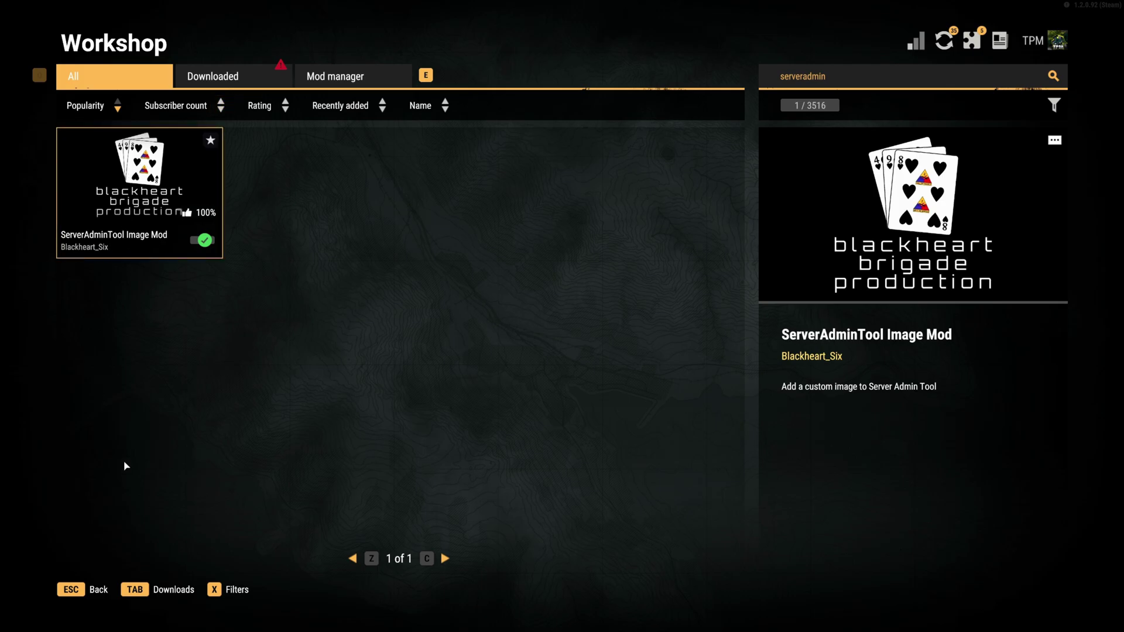
click(71, 589)
Exit the game and start a new launcher project named 'ANZAC Image Banner'.
click(71, 589)
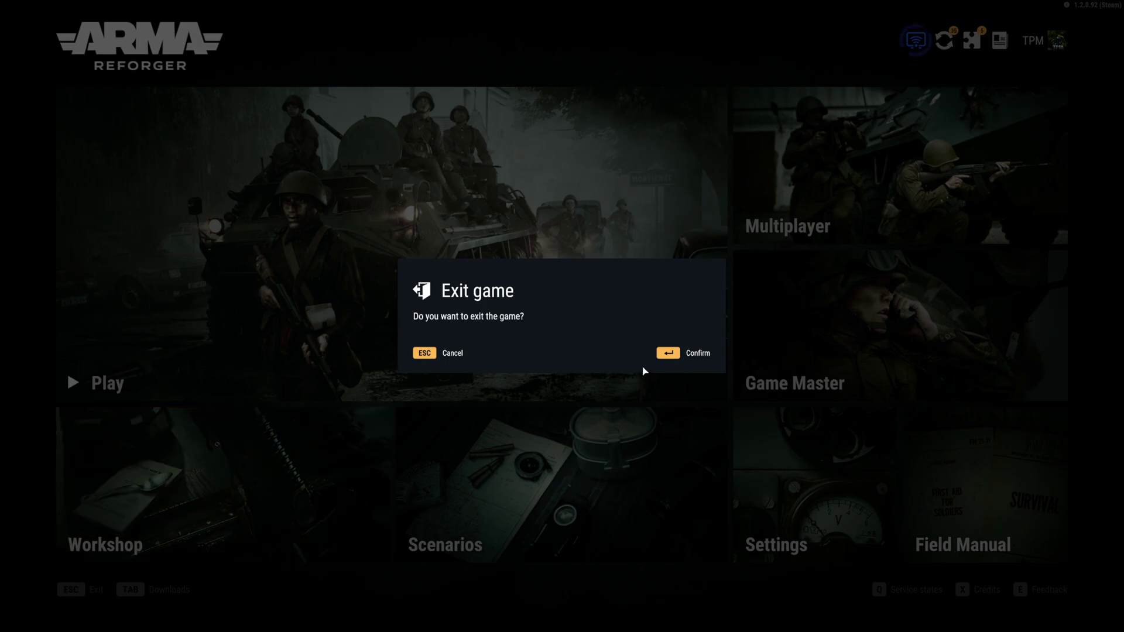
key(Return)
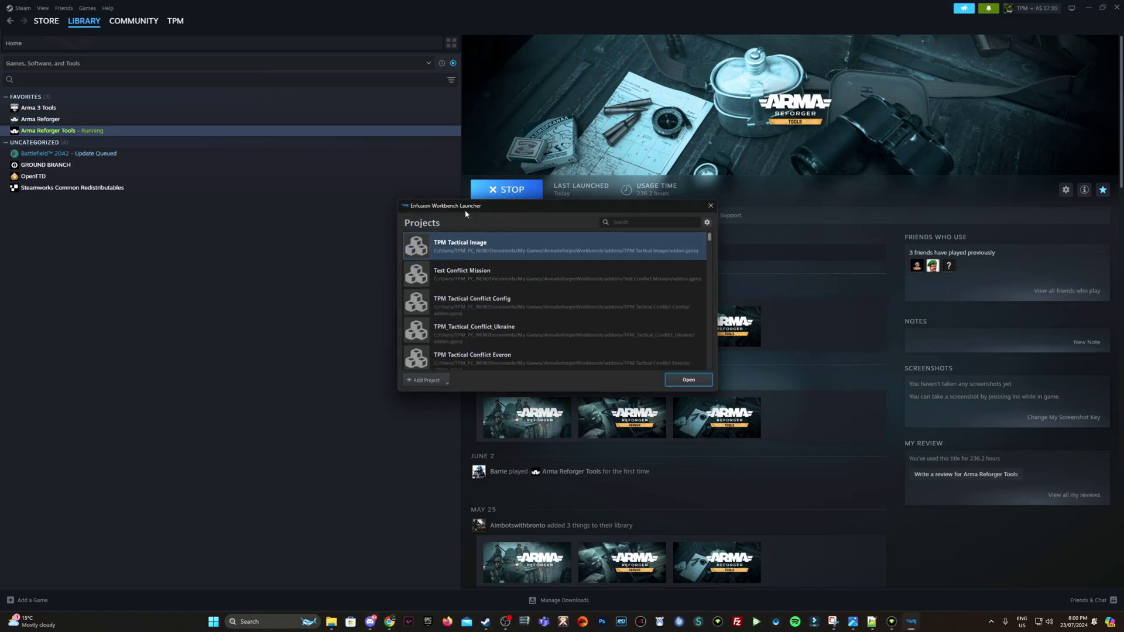
click(425, 379)
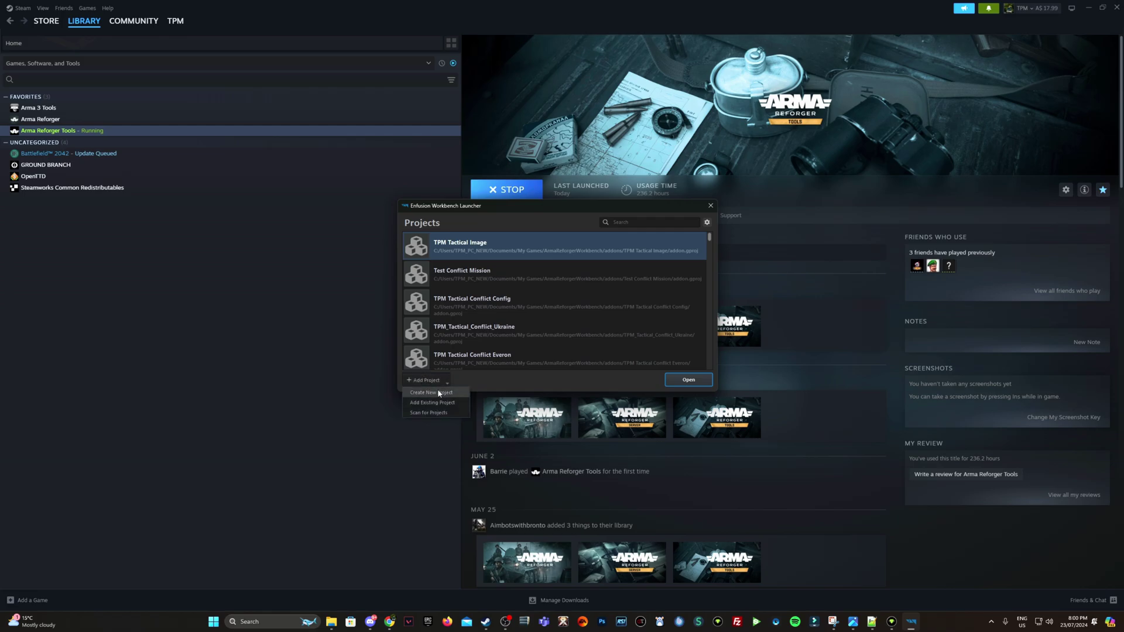
click(439, 393)
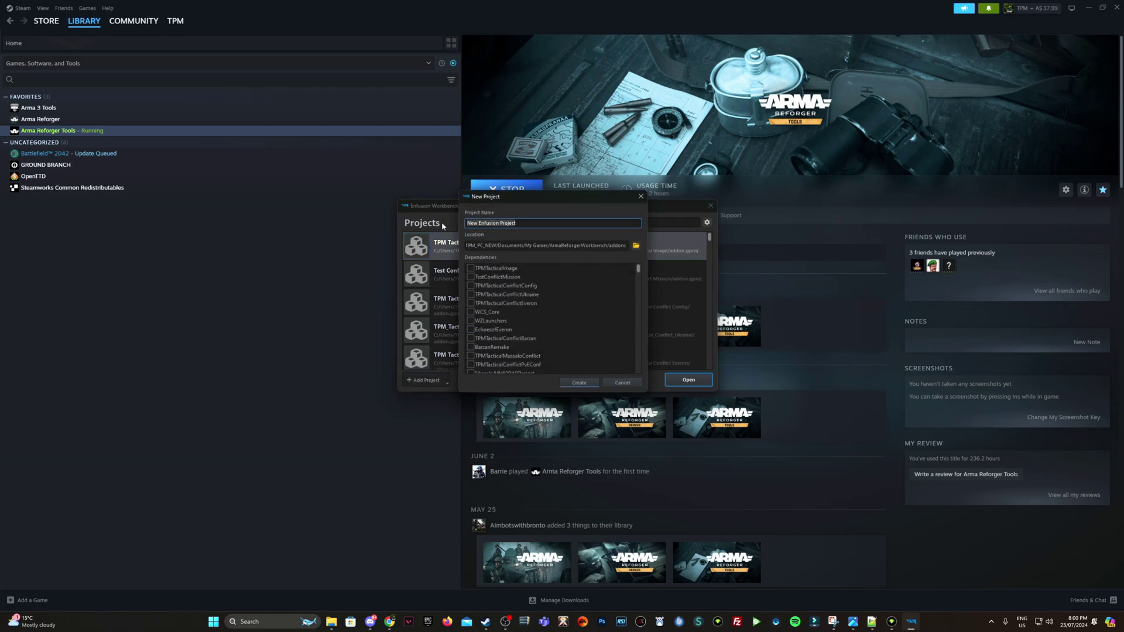
text(A)
text(Image Banner)
Create the project, save ANZACImageBanner via Workbench > Save, and close Workbench.
click(579, 383)
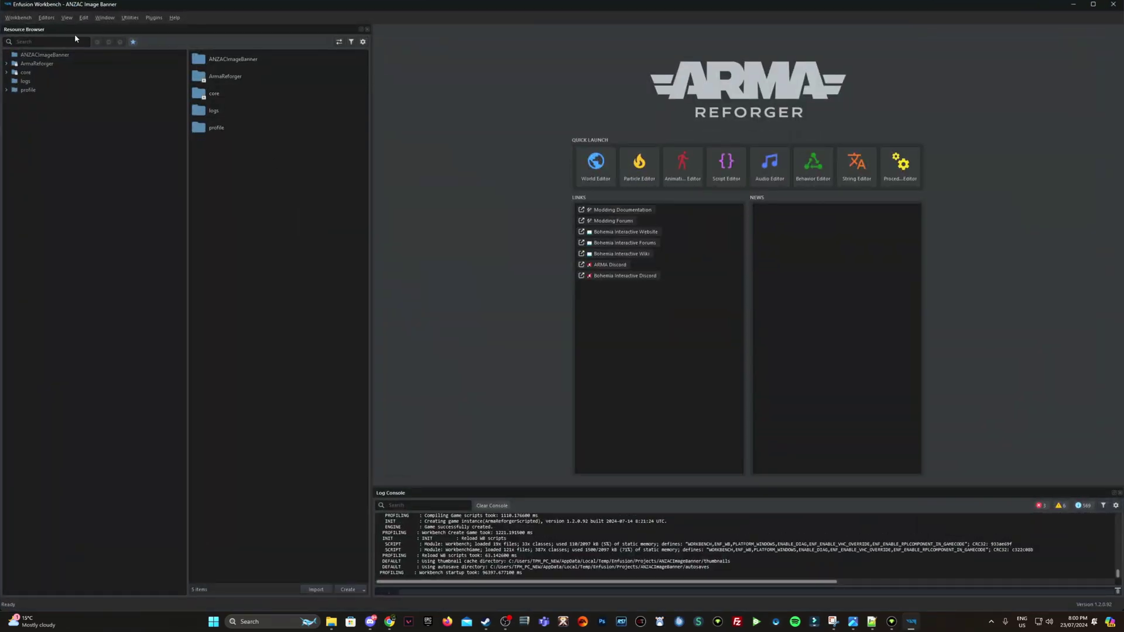
click(48, 55)
click(13, 18)
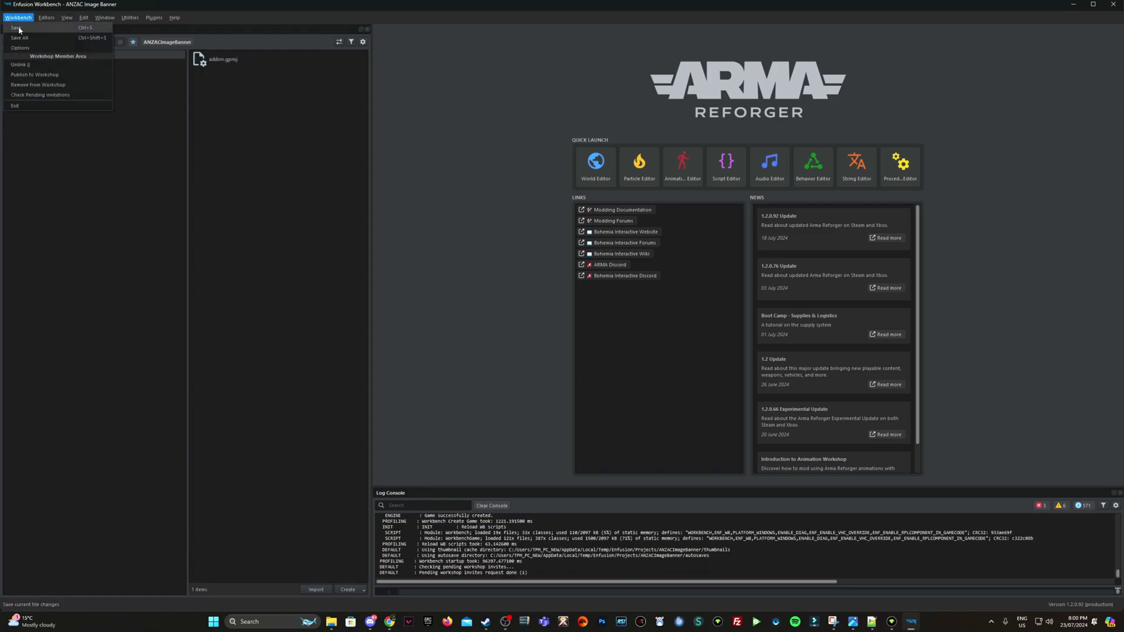
click(20, 29)
click(1114, 5)
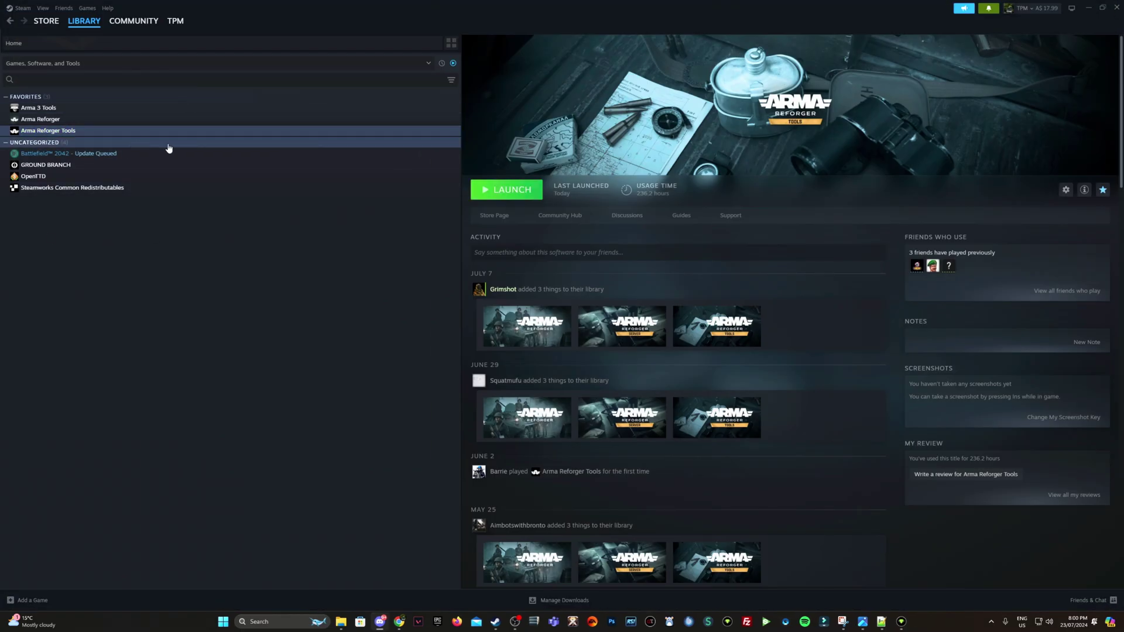
Relaunch Arma Reforger Tools, start Open with Addons on ANZAC Image Banner, then cancel.
click(497, 191)
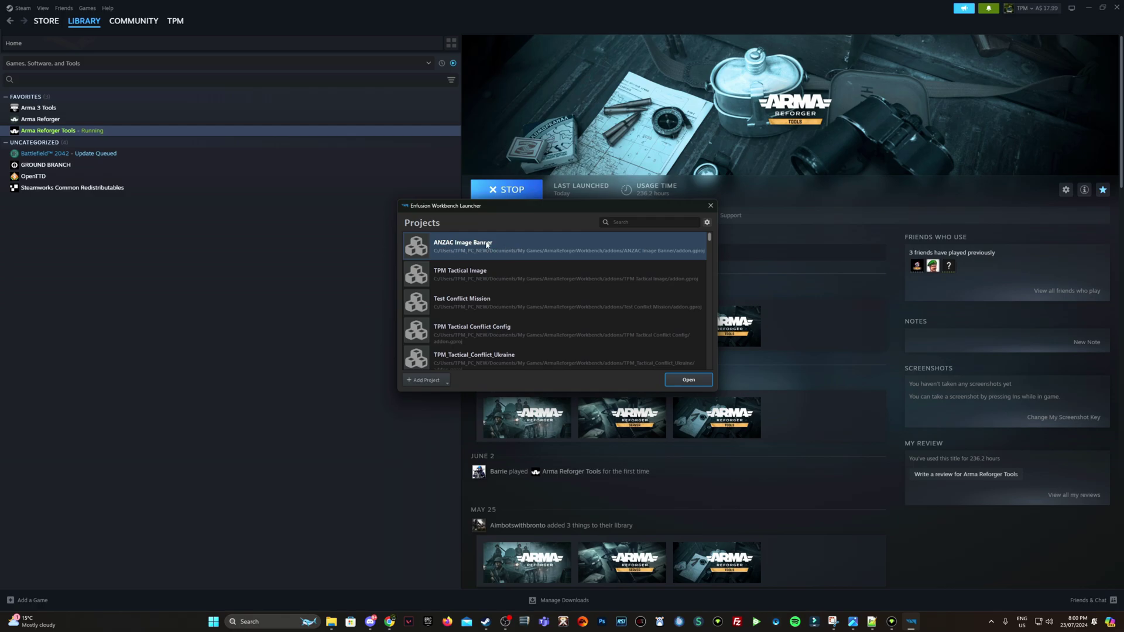
right_click(486, 245)
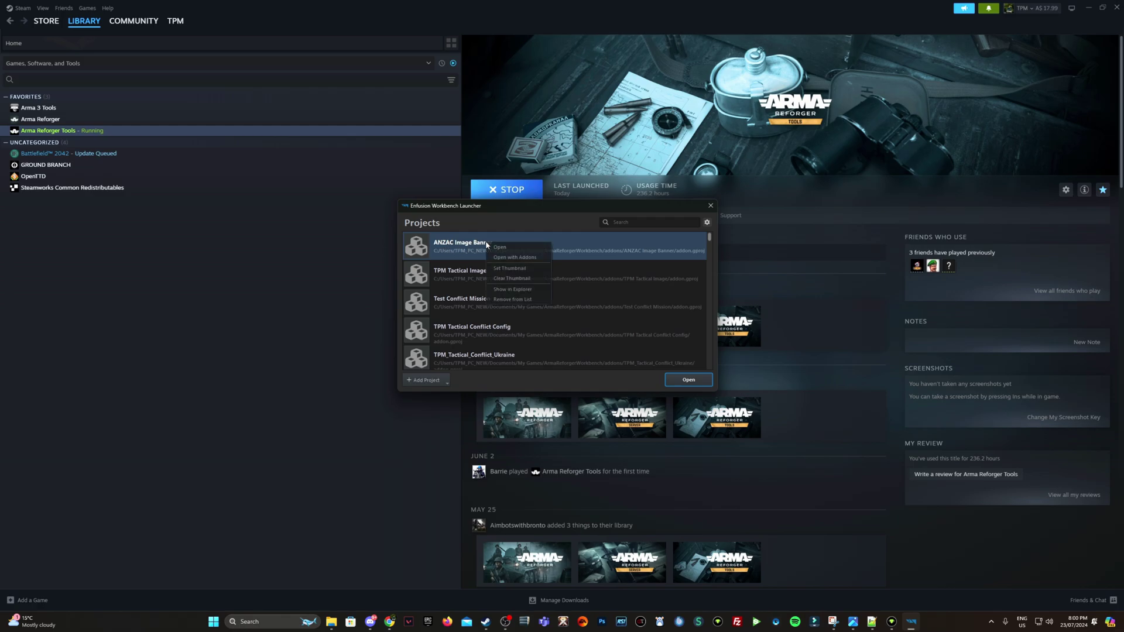
click(531, 258)
text(ad)
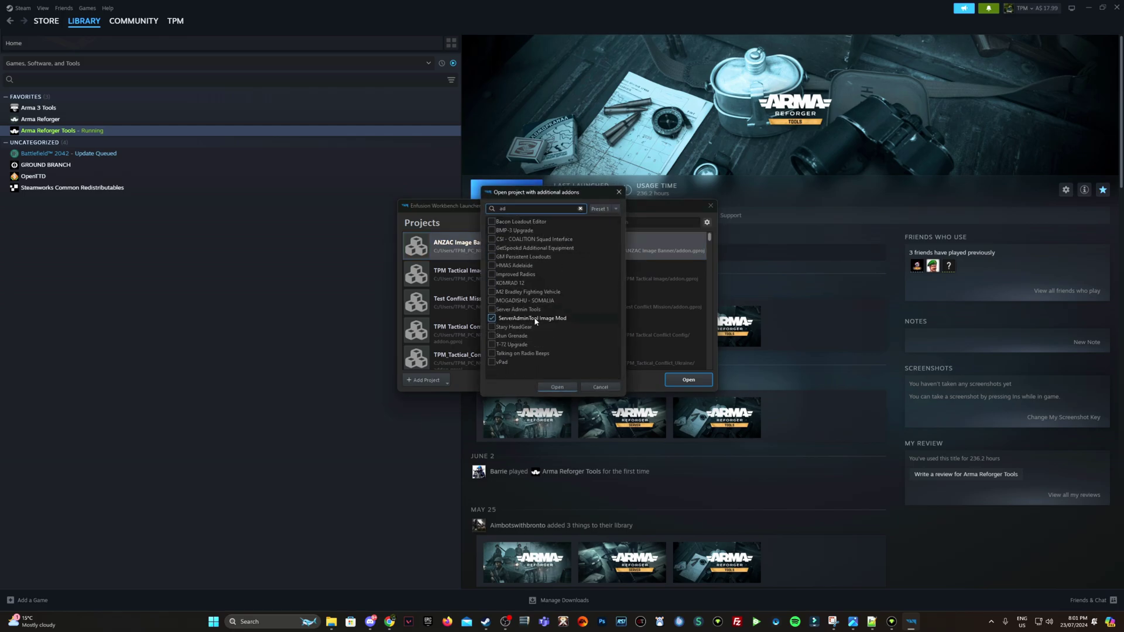
click(597, 388)
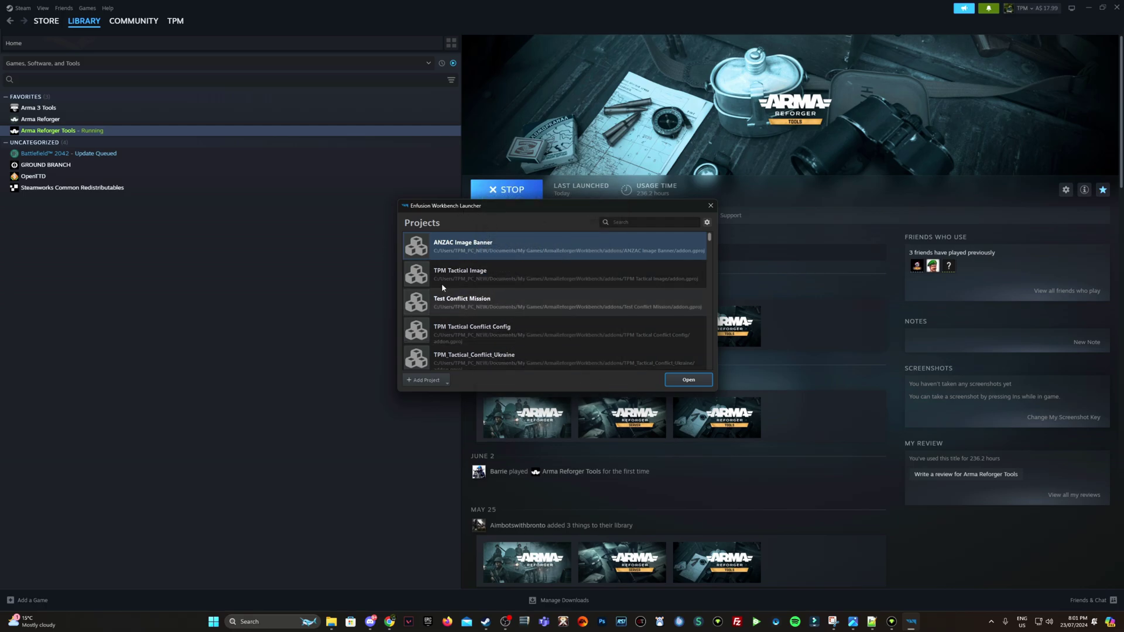
scroll(532, 304, down, 10)
scroll(615, 307, up, 15)
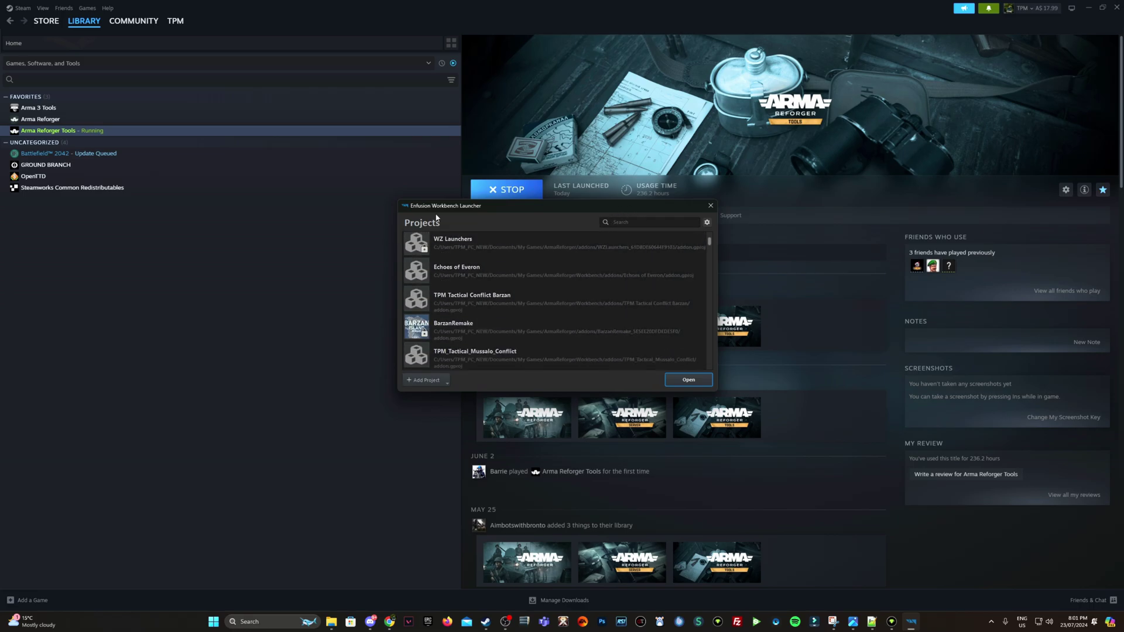
Add the existing project addons > ServerAdminToolImageMod_604F4A8A79F39C58 > addon.gproj to the launcher.
click(440, 385)
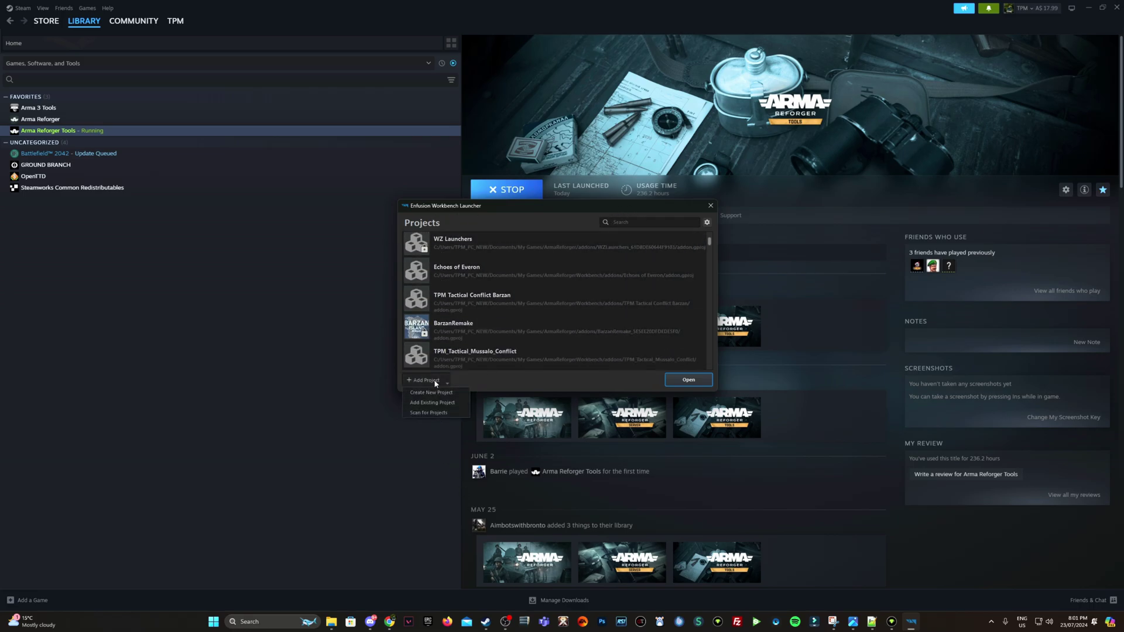
click(438, 401)
click(604, 192)
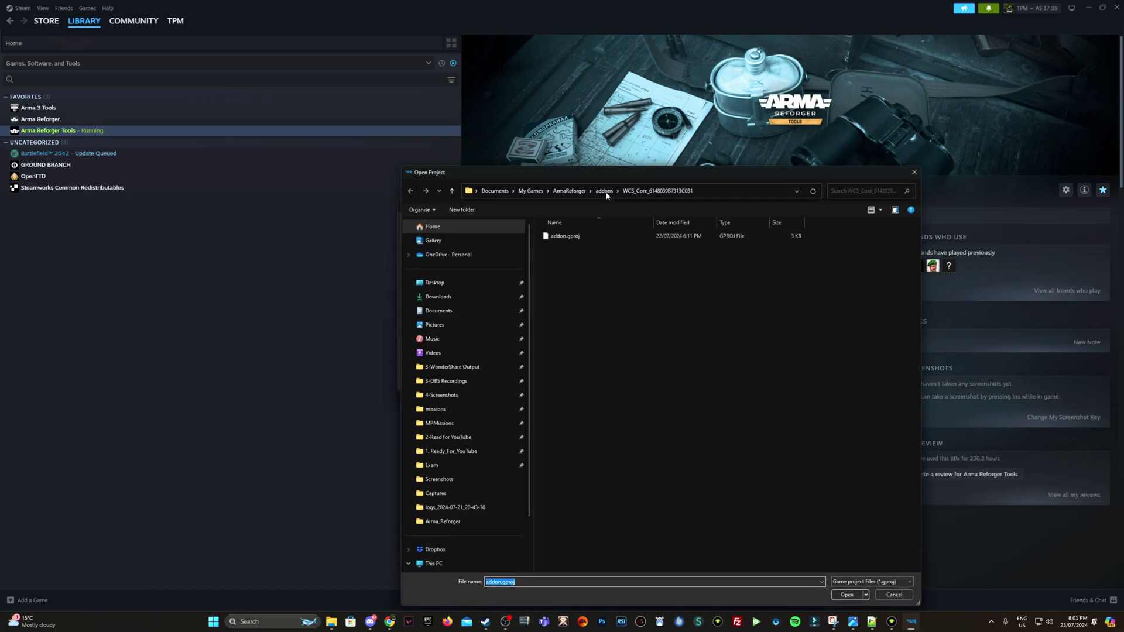
scroll(598, 330, up, 20)
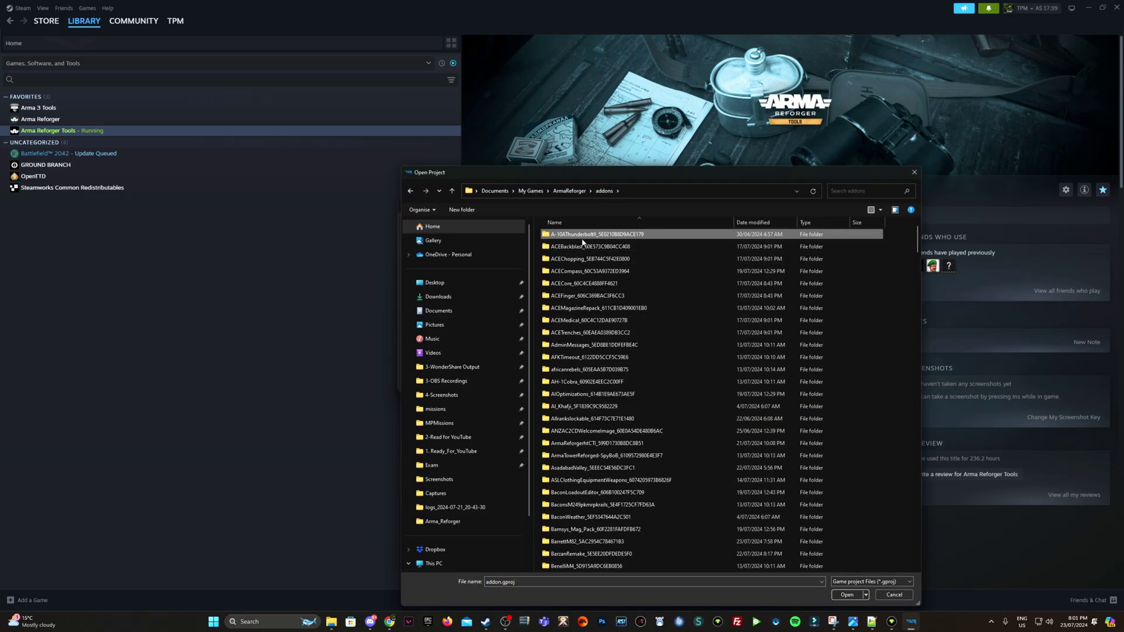
scroll(586, 264, down, 2)
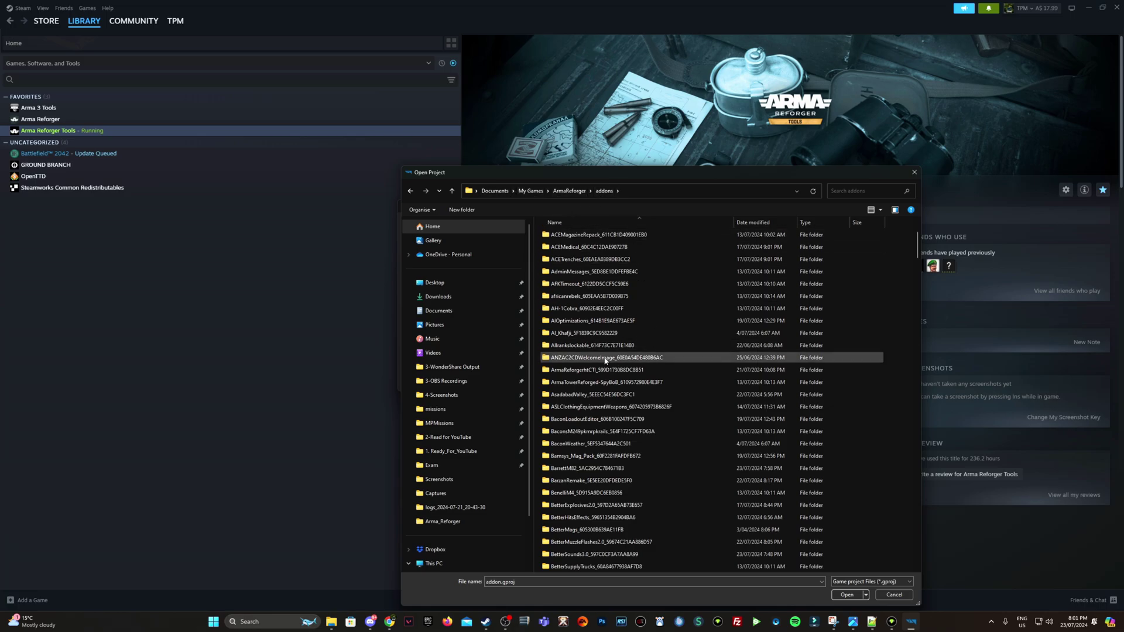
scroll(605, 360, up, 1)
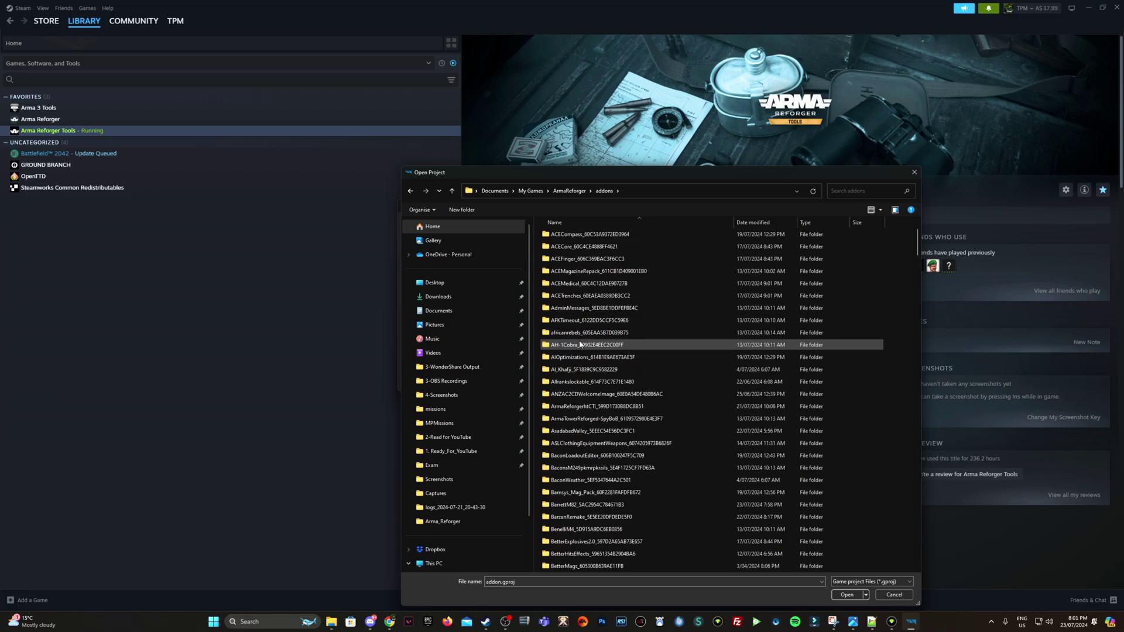
scroll(585, 261, up, 1)
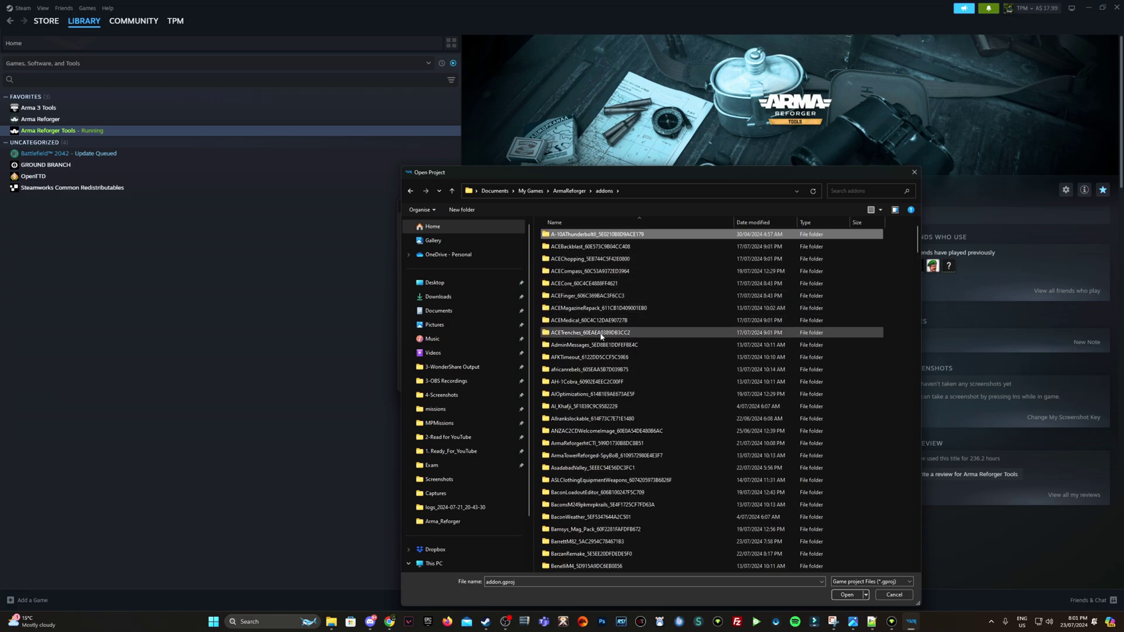
click(603, 285)
key(s)
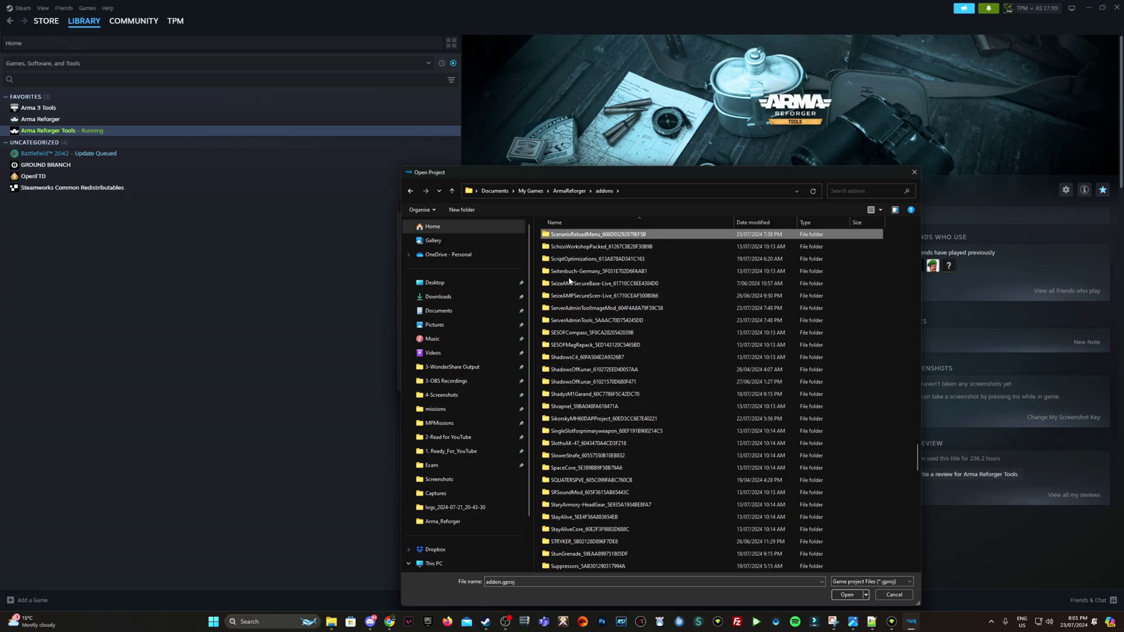
double_click(599, 307)
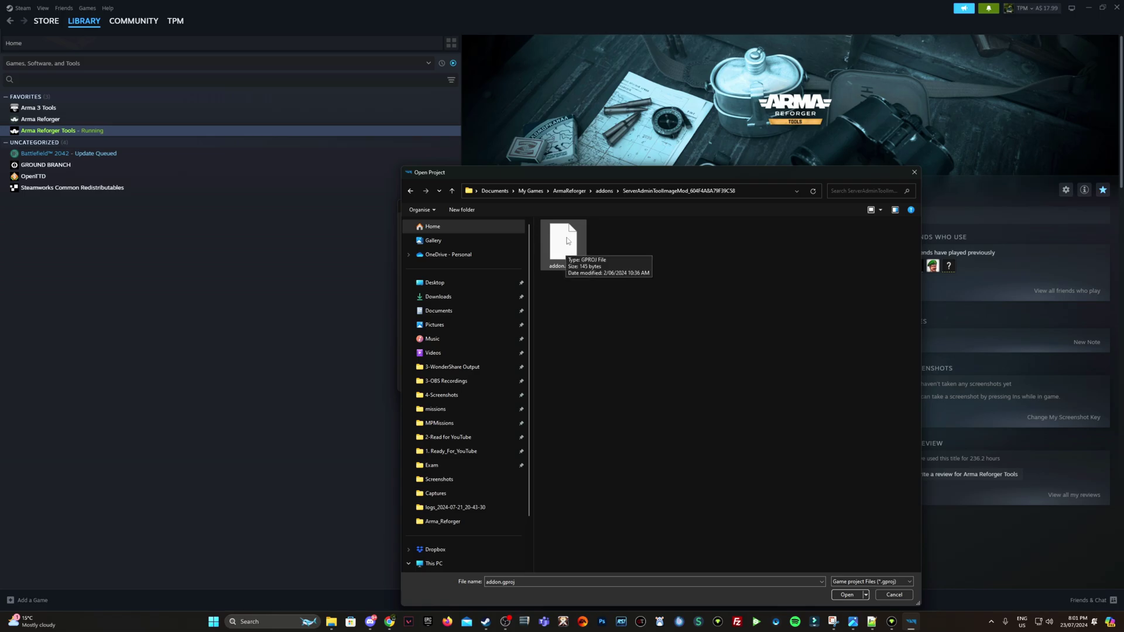
double_click(567, 240)
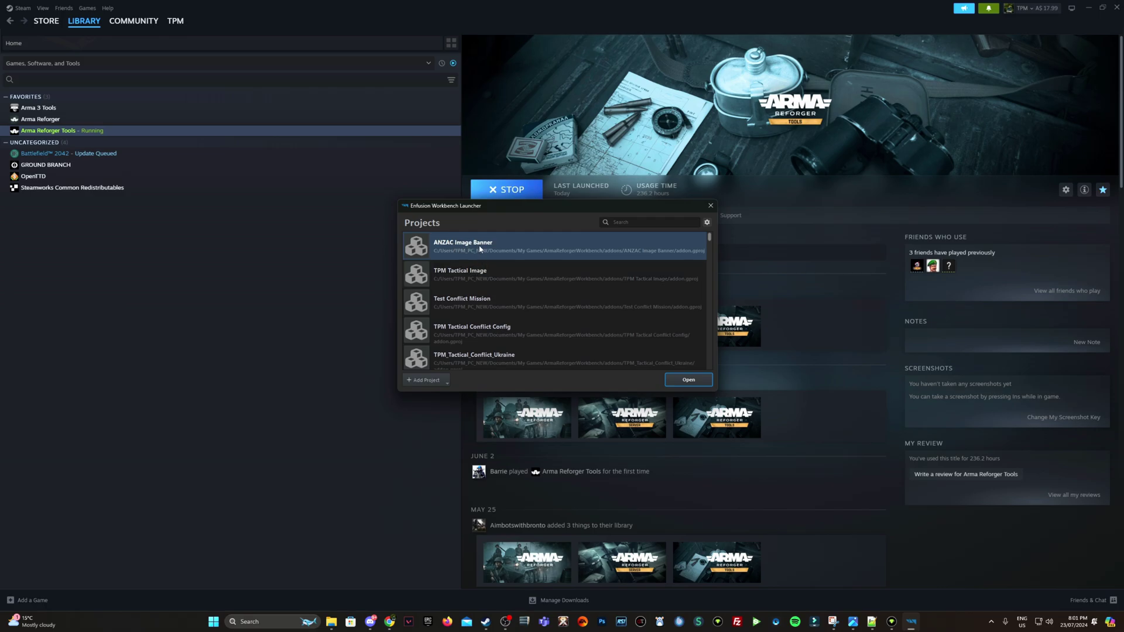
Open ANZAC Image Banner with addons, including ServerAdminTool Image Mod found by searching 'ser'.
right_click(480, 249)
click(496, 259)
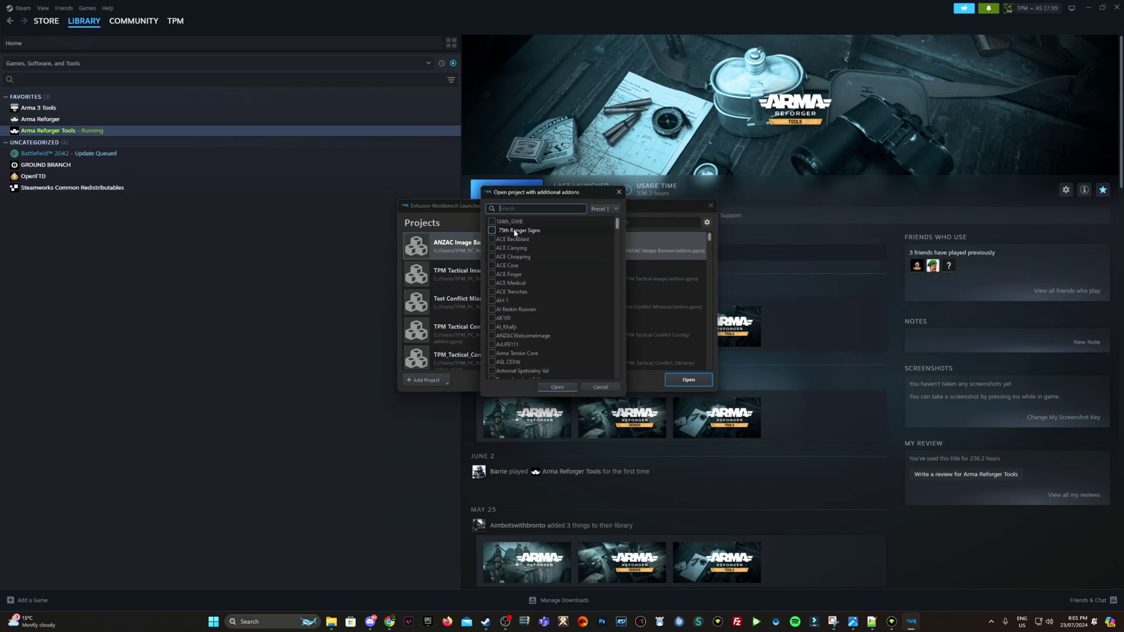
text(ser)
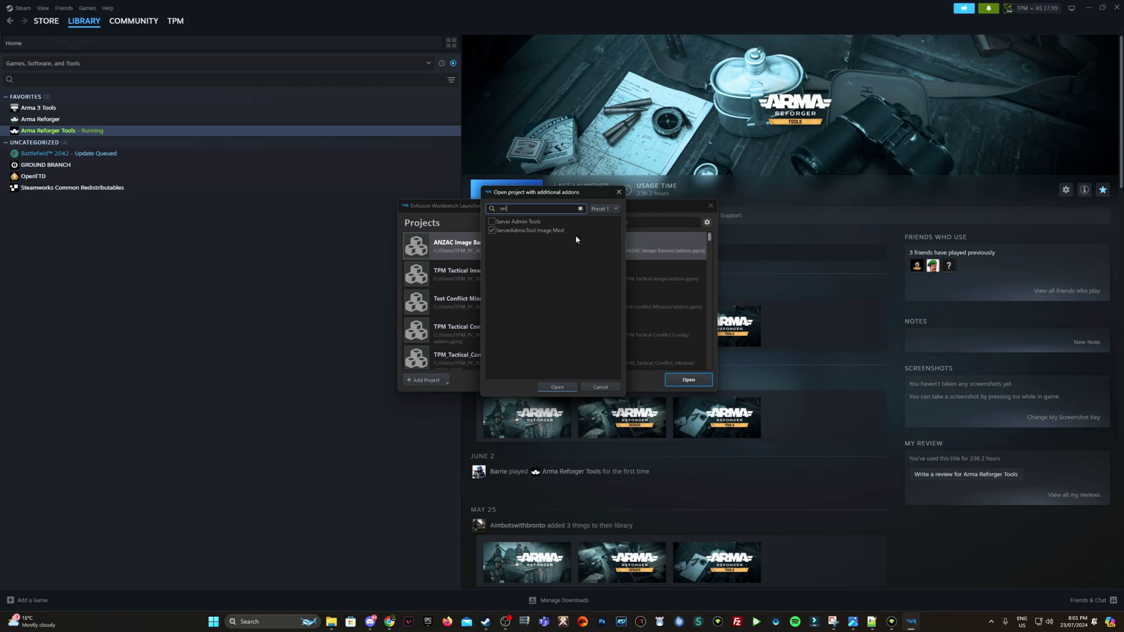
click(557, 387)
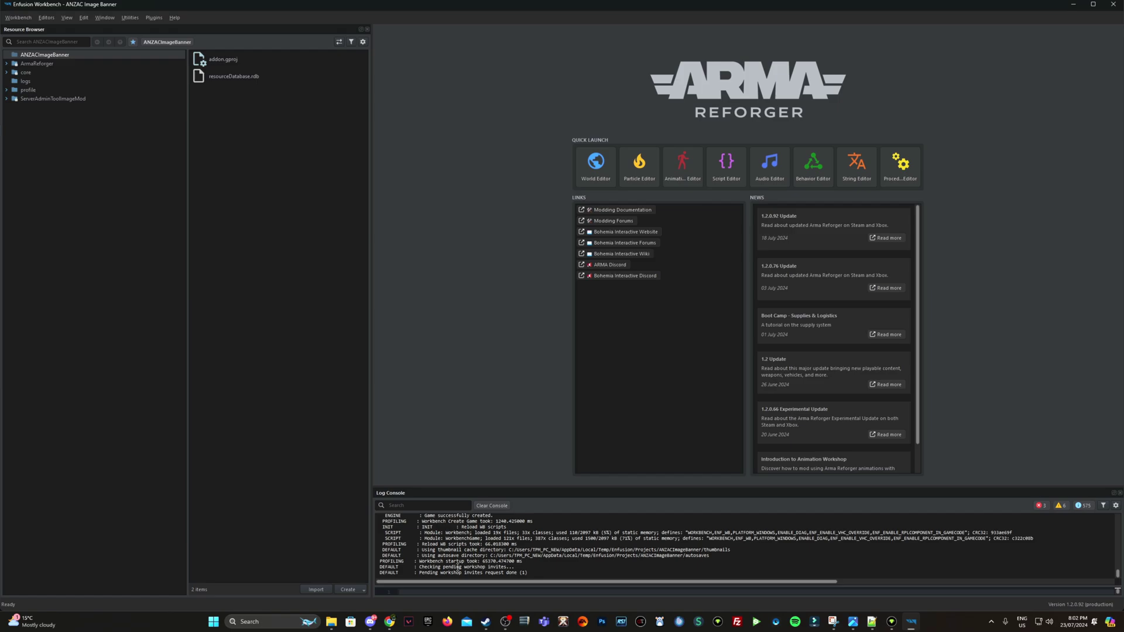
drag(459, 566, 518, 563)
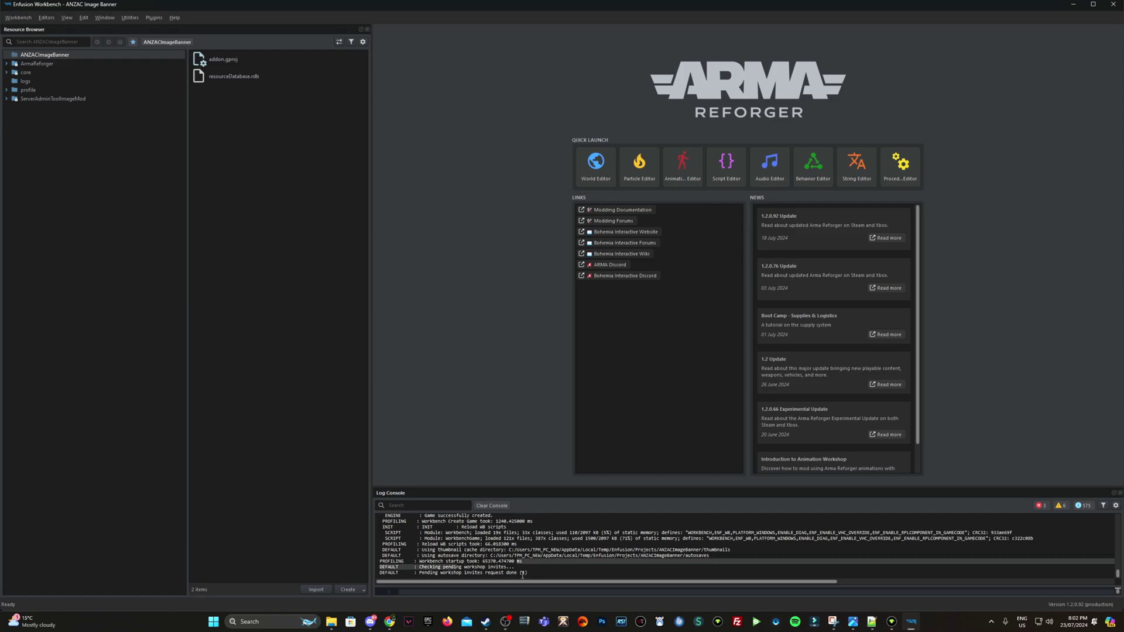
click(537, 576)
click(18, 17)
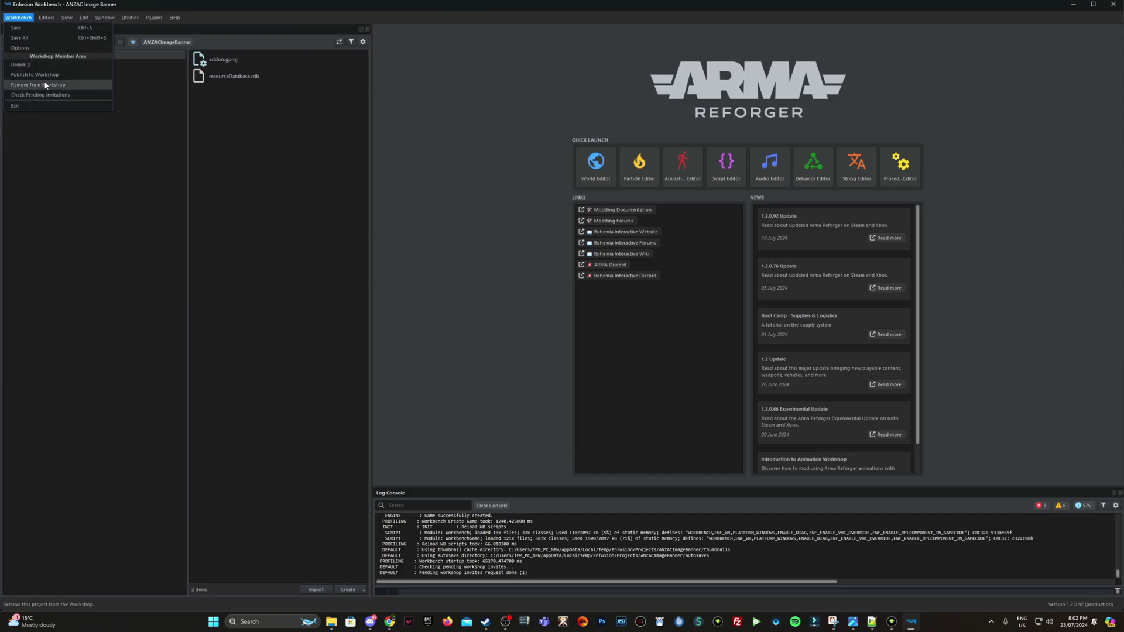
Add the ServerAdminTool Image Mod's addon.gproj as a new Game Project dependency and confirm.
click(18, 49)
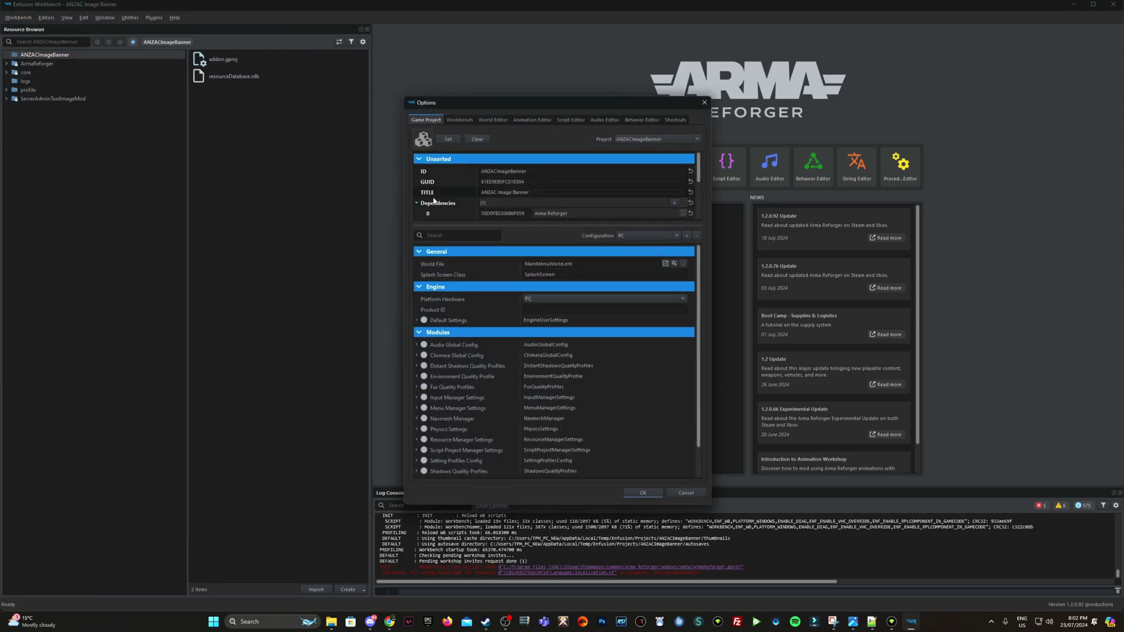
click(676, 202)
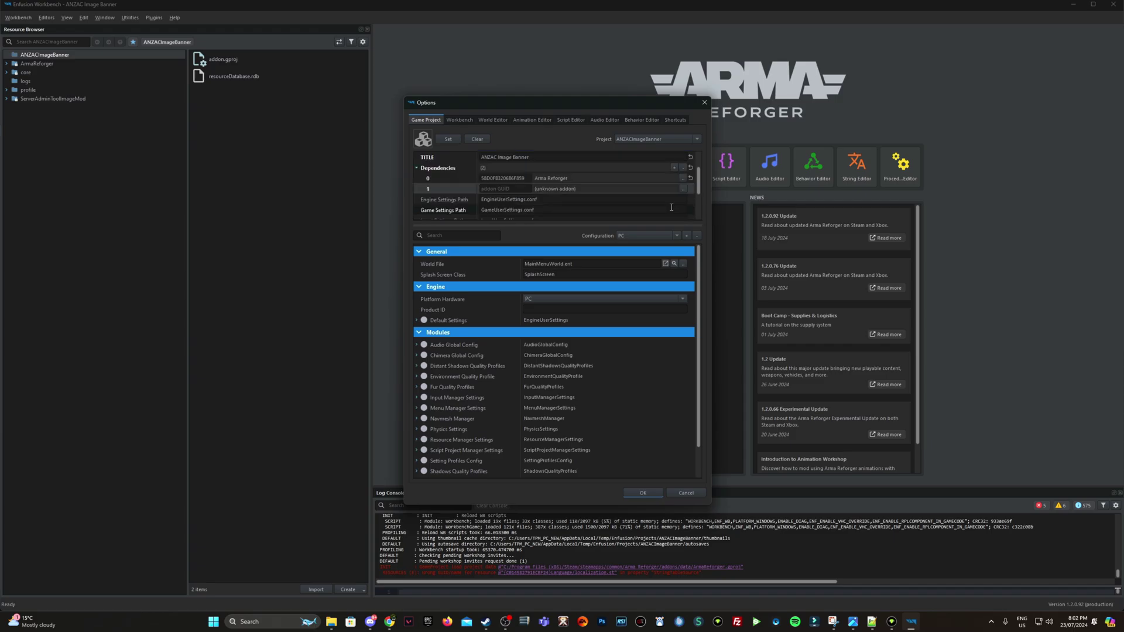
drag(577, 225, 586, 285)
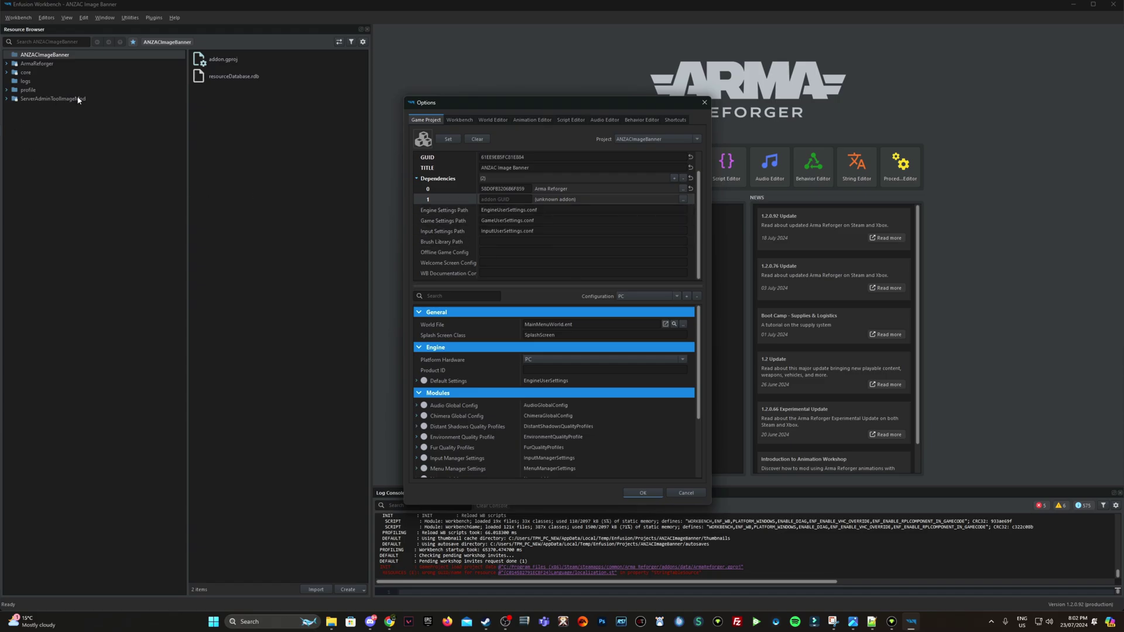
click(683, 199)
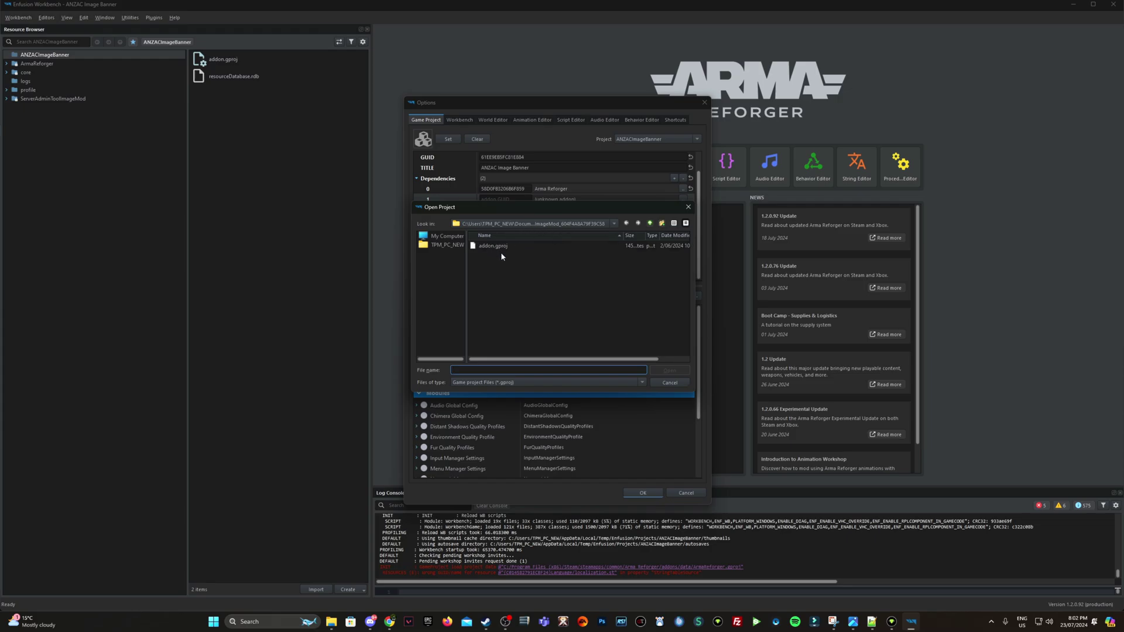
click(482, 247)
double_click(481, 249)
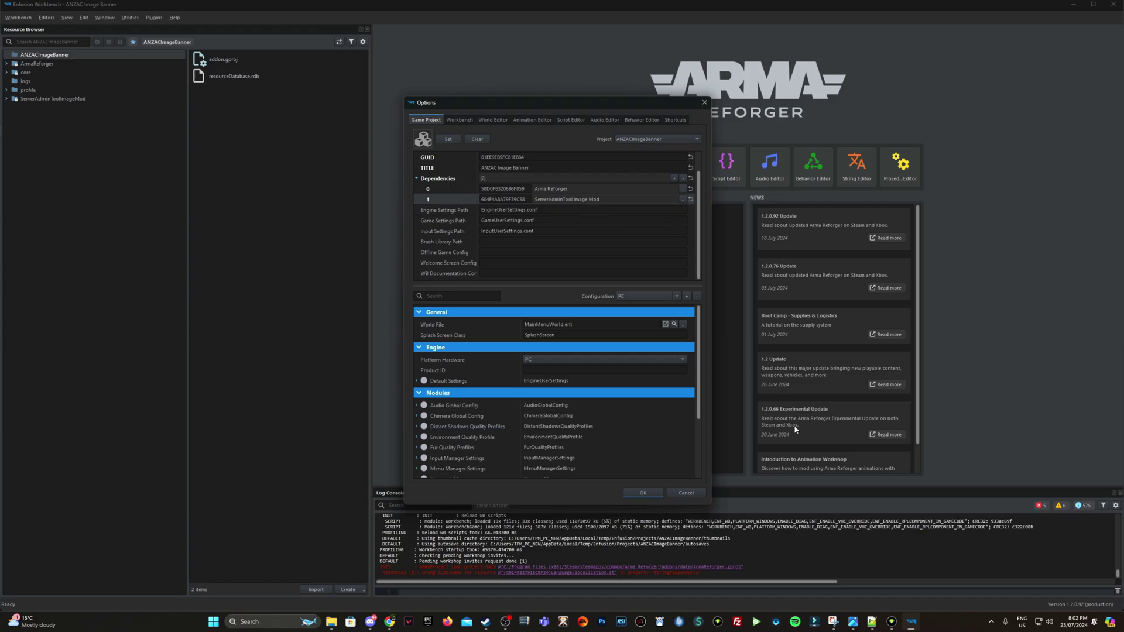
click(648, 495)
Create a folder named 'Images' in the ANZACImageBanner Resource Browser file list.
click(18, 17)
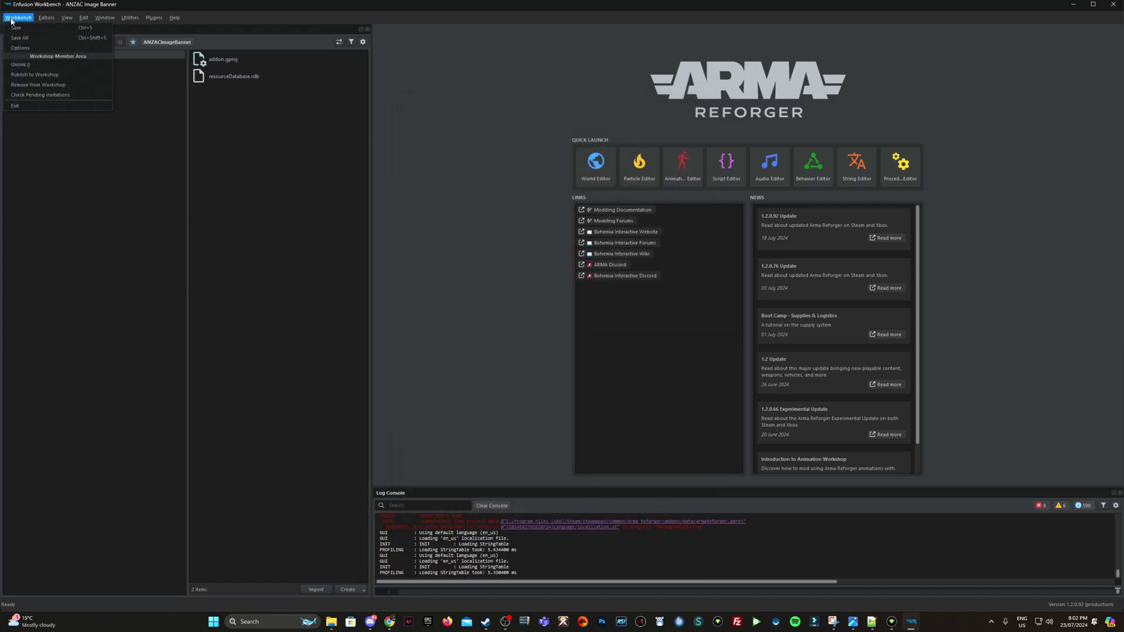
click(20, 31)
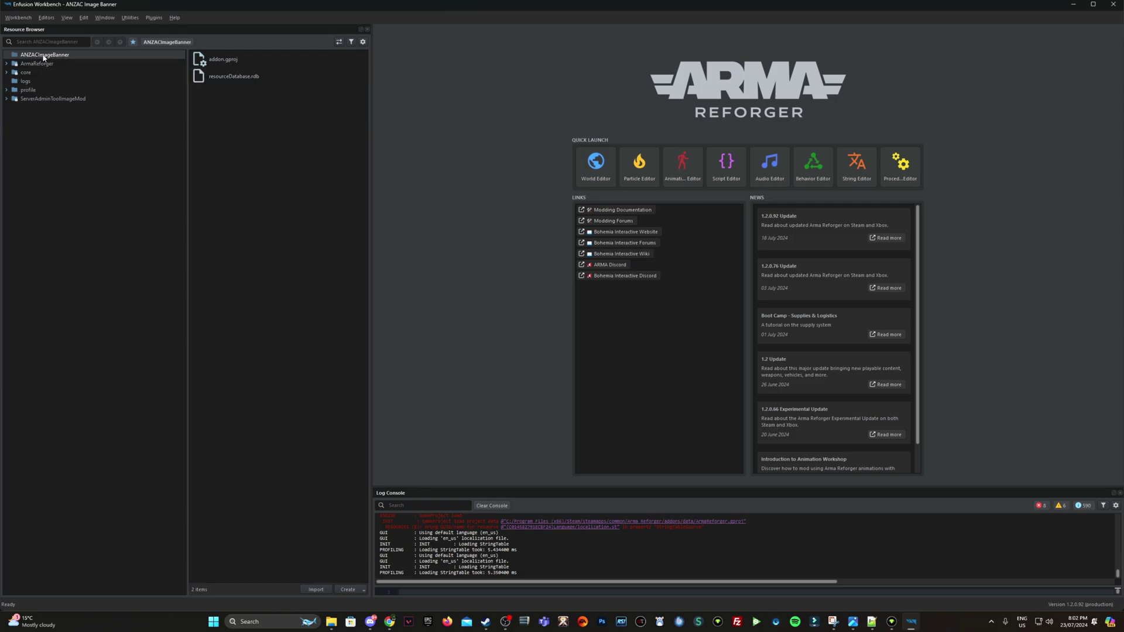
right_click(269, 134)
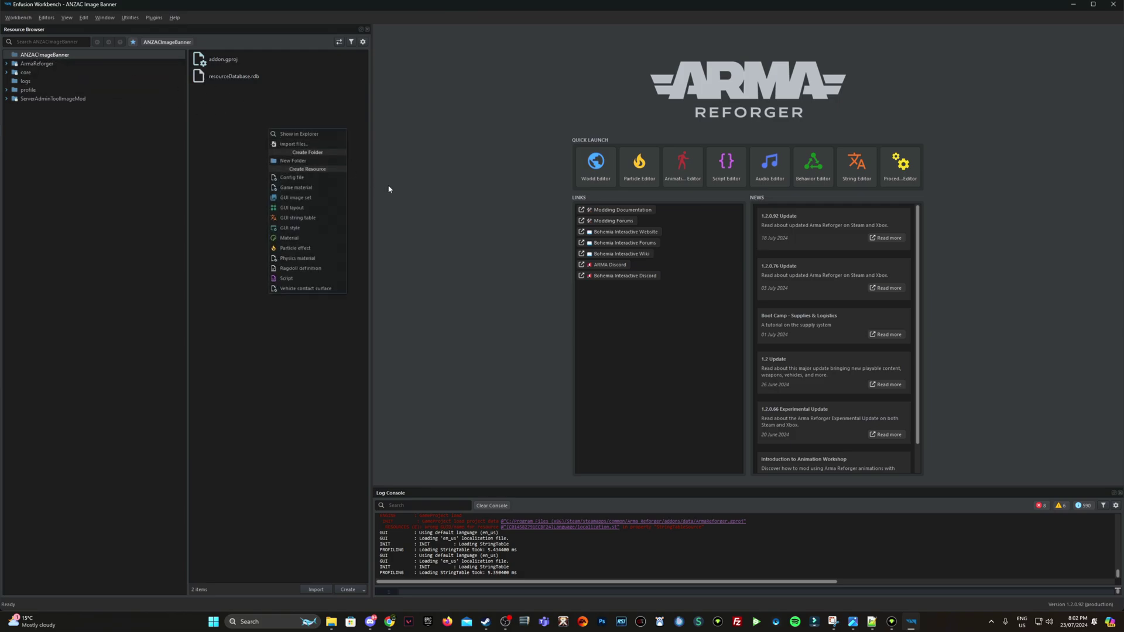
click(305, 175)
text(Images)
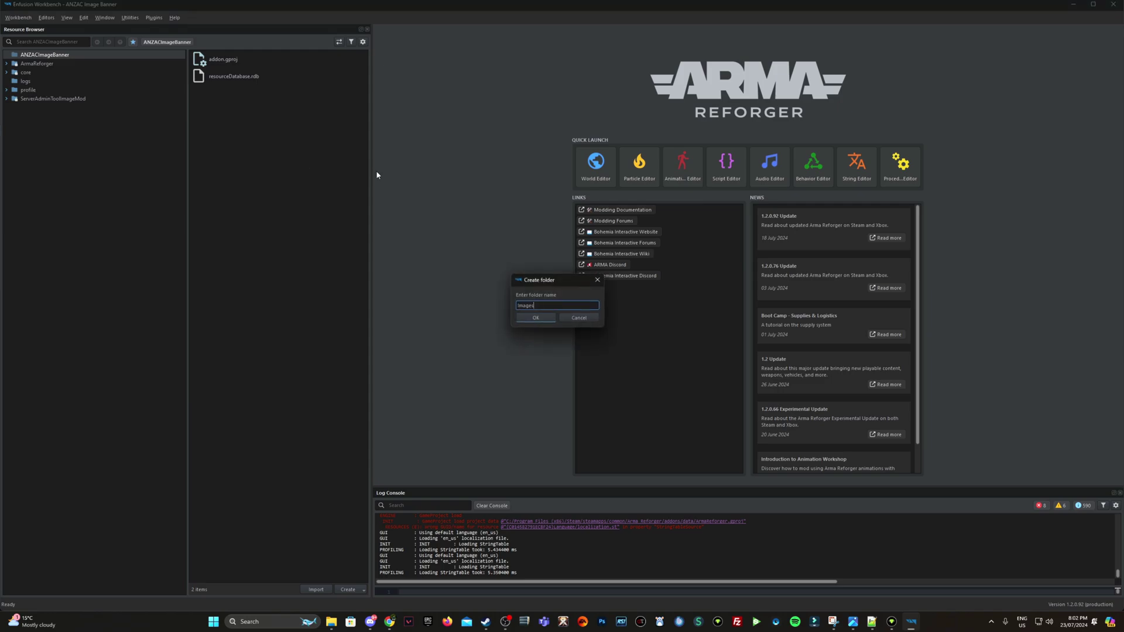
key(Return)
click(37, 56)
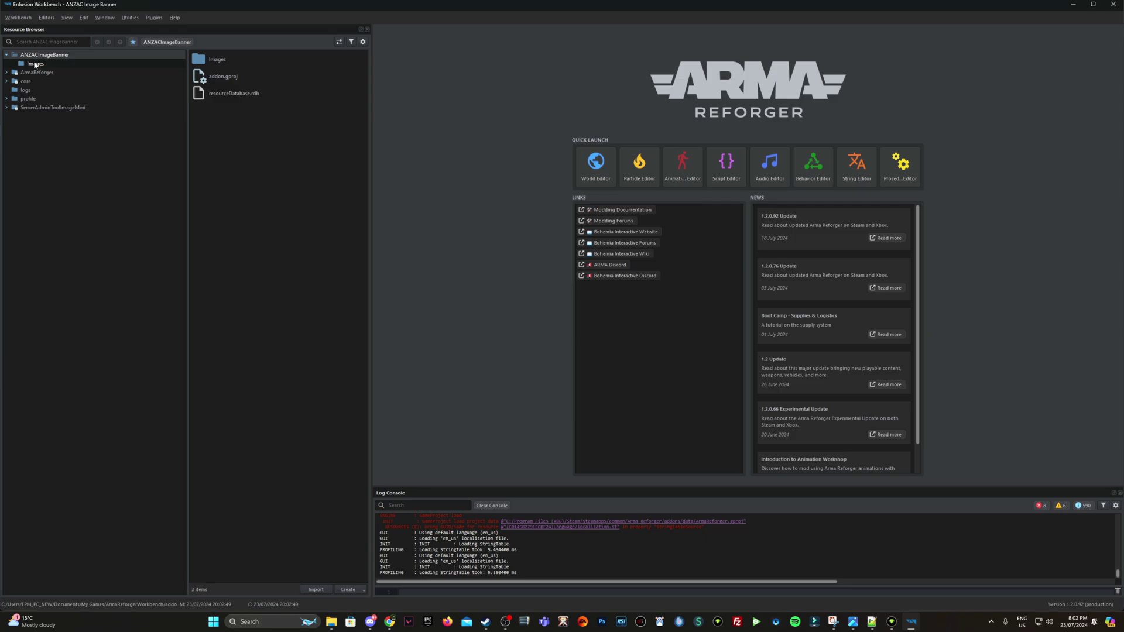
Open ServerAdminToolImageMod > SampleImage > SATSampleImage.edds to check its size, then show ANZACImageBanner > Images.
click(6, 108)
click(39, 116)
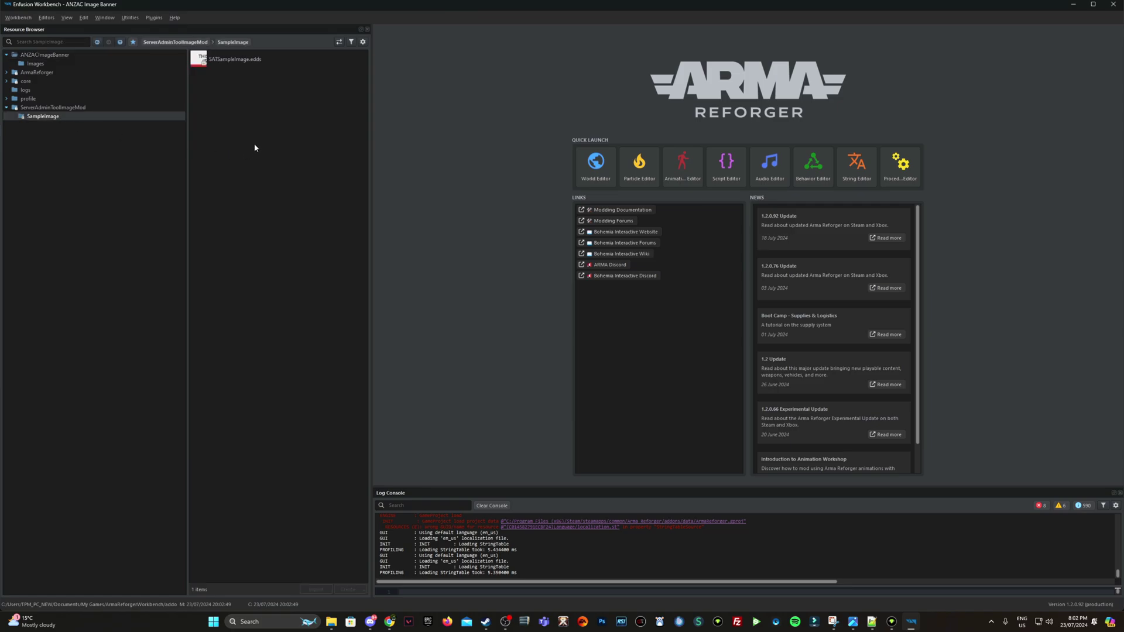
double_click(242, 59)
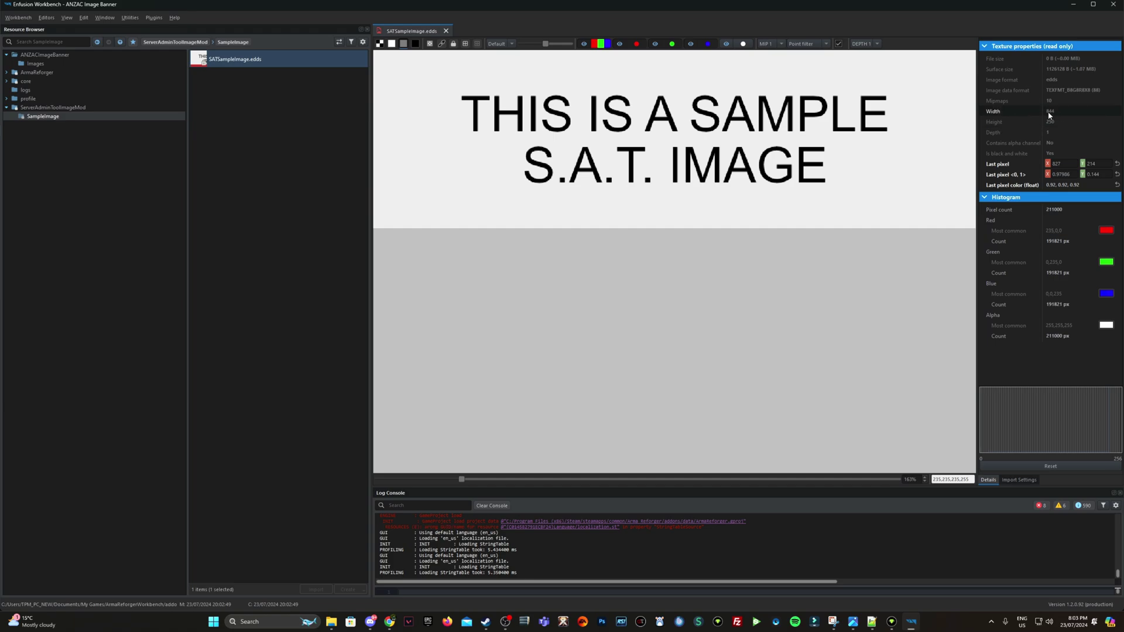
click(226, 131)
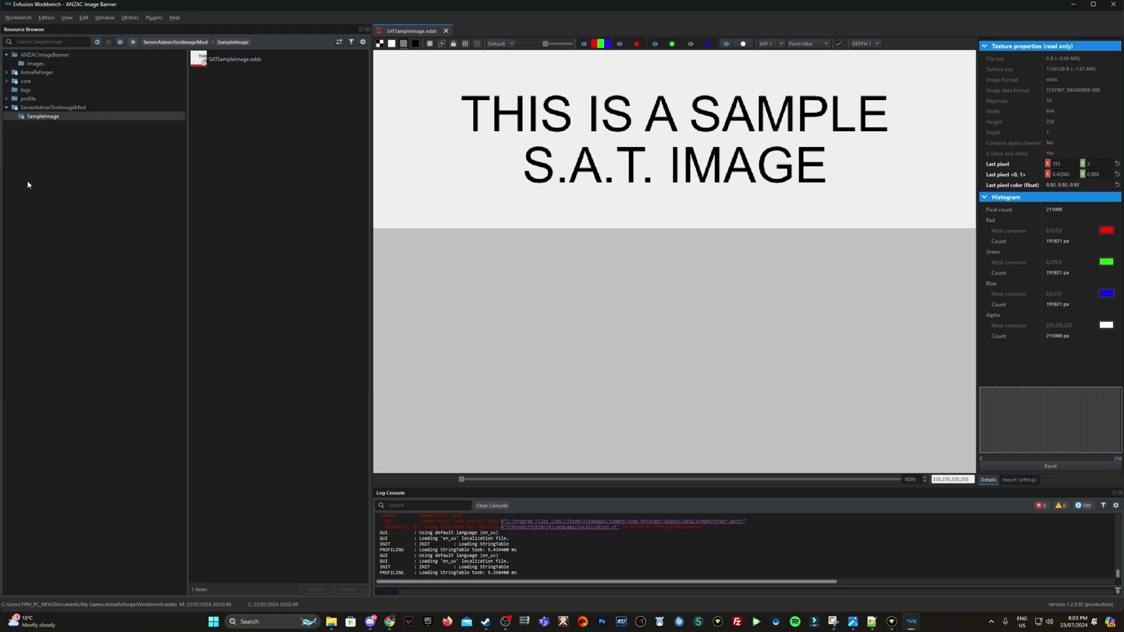
click(36, 63)
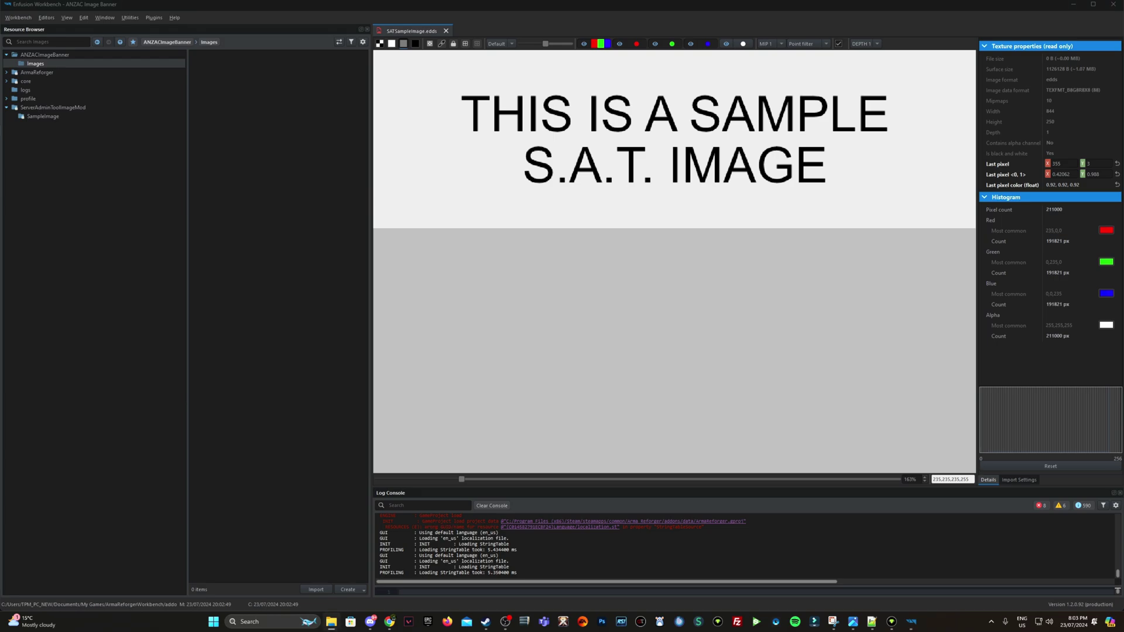
Import ANZACImageBanner.jpg into the Images folder and open the converted ANZACImageBanner.edds.
drag(92, 270, 305, 147)
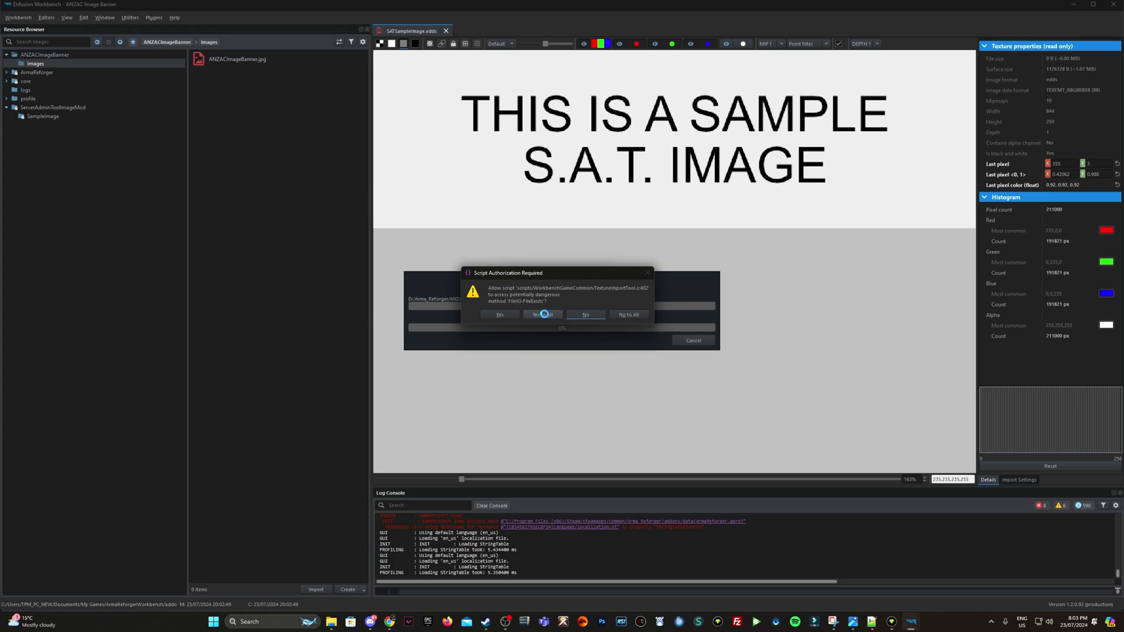
click(543, 315)
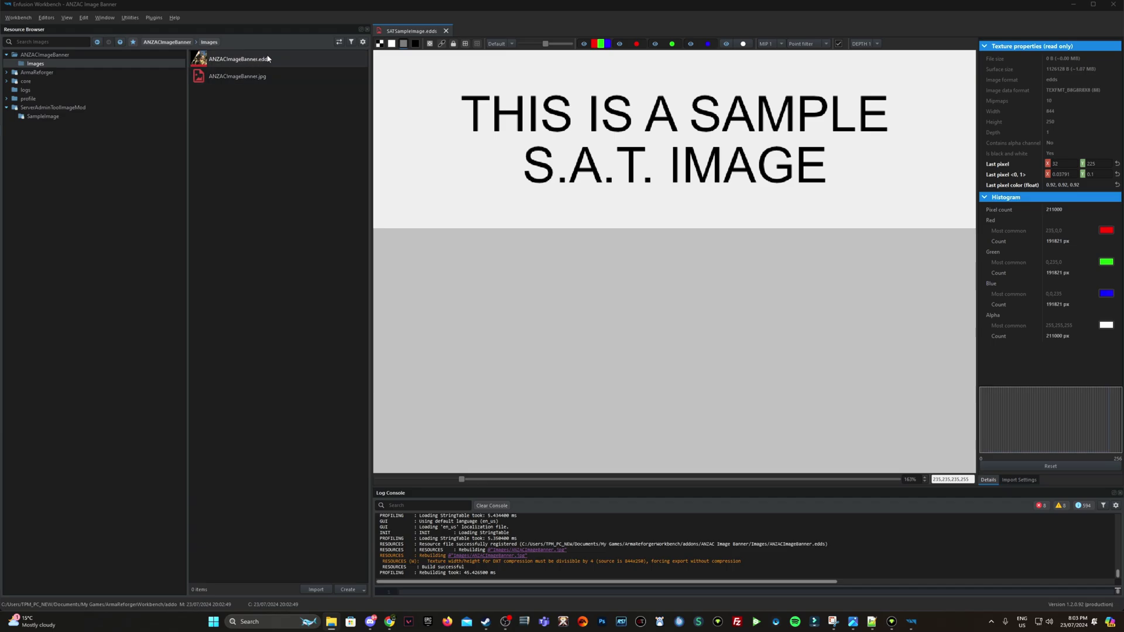
double_click(240, 60)
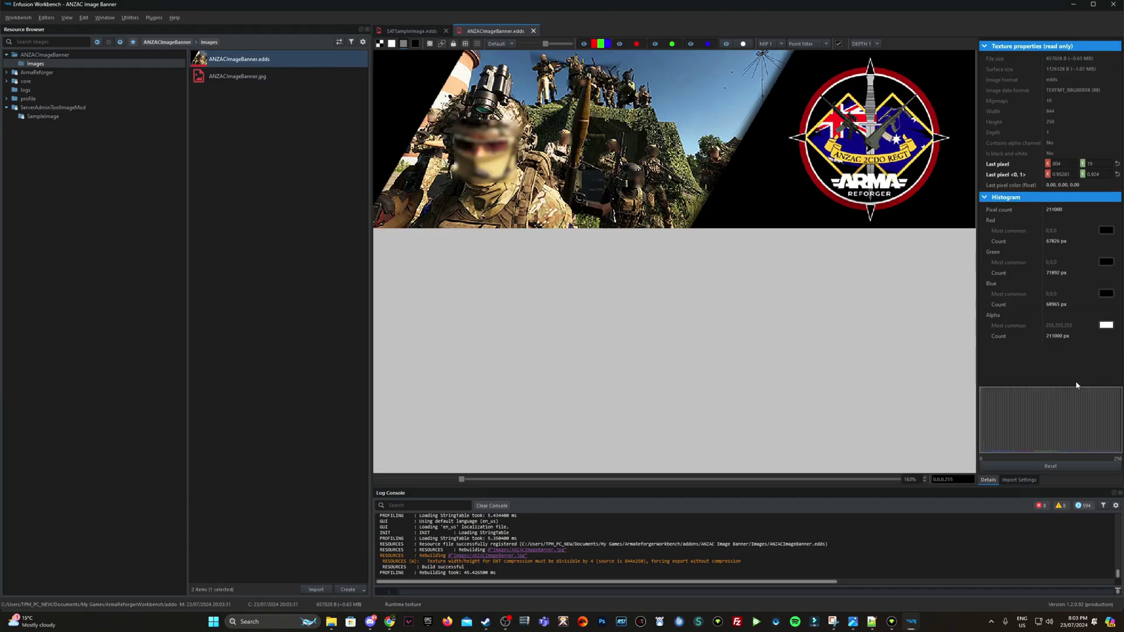
Set the texture's compression to Best and colour space to ToSRGB, then reimport it for PC.
click(1018, 484)
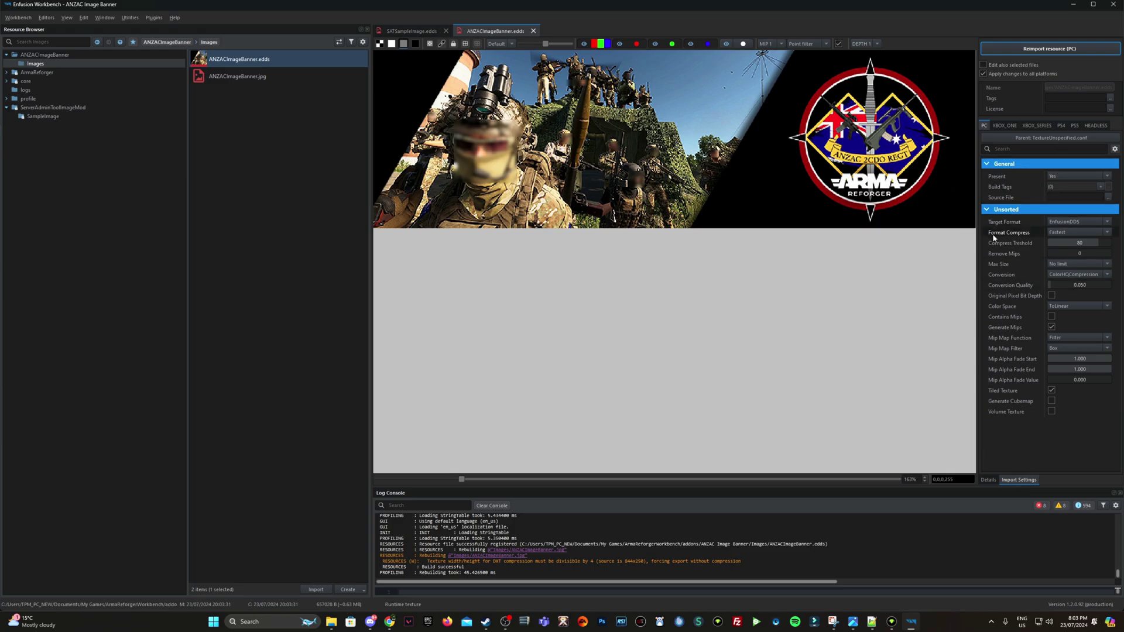
click(1067, 233)
click(1071, 253)
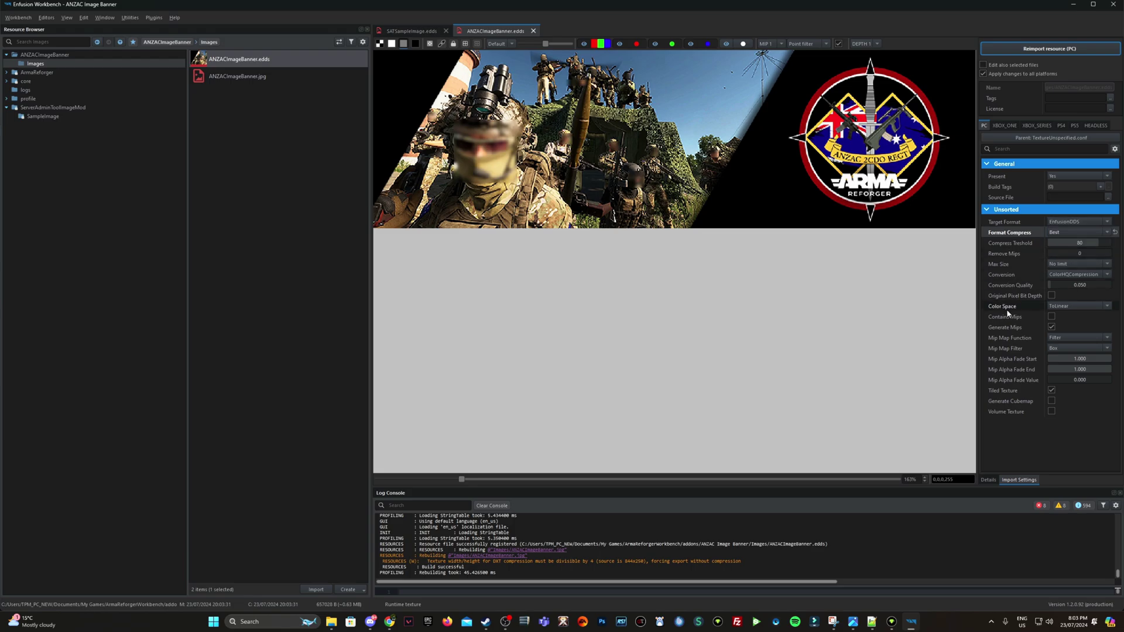
click(1068, 306)
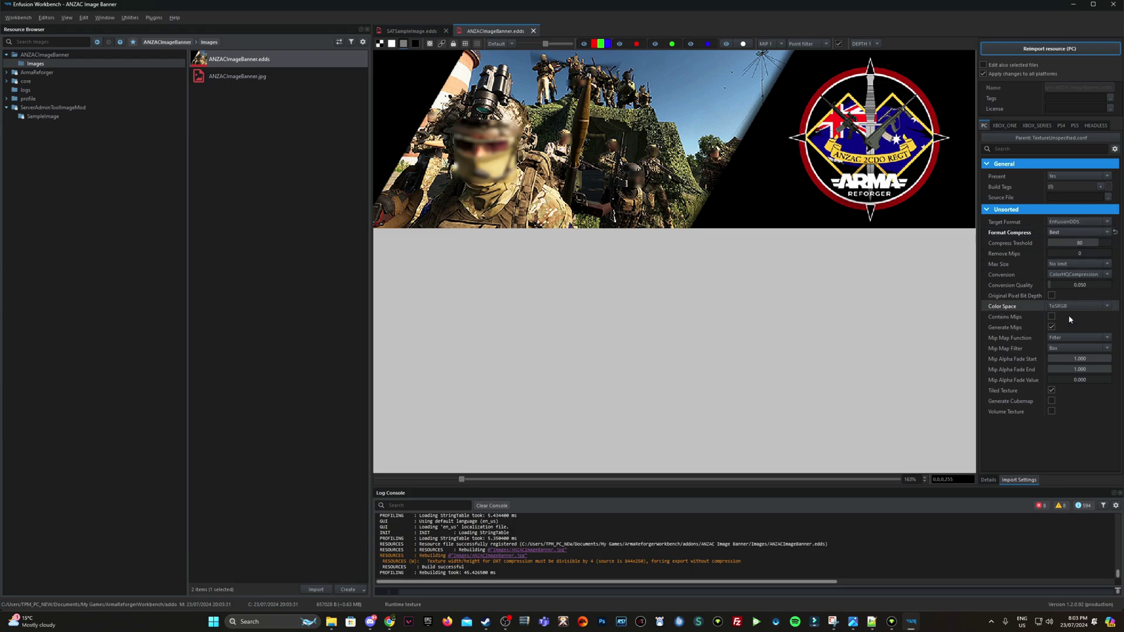
click(1069, 315)
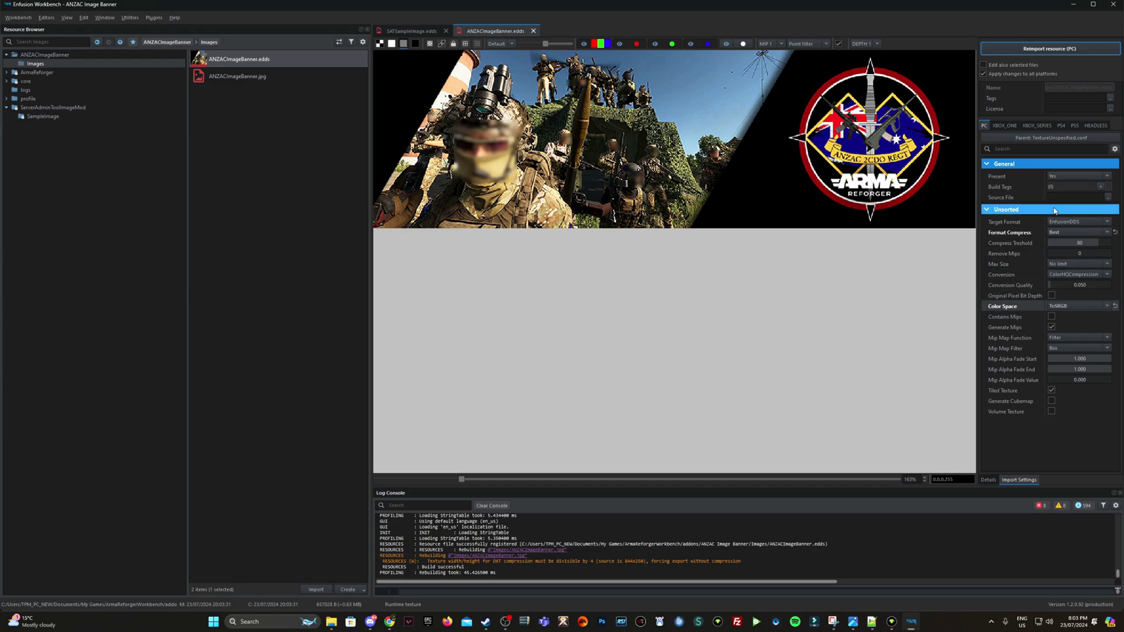
click(1062, 50)
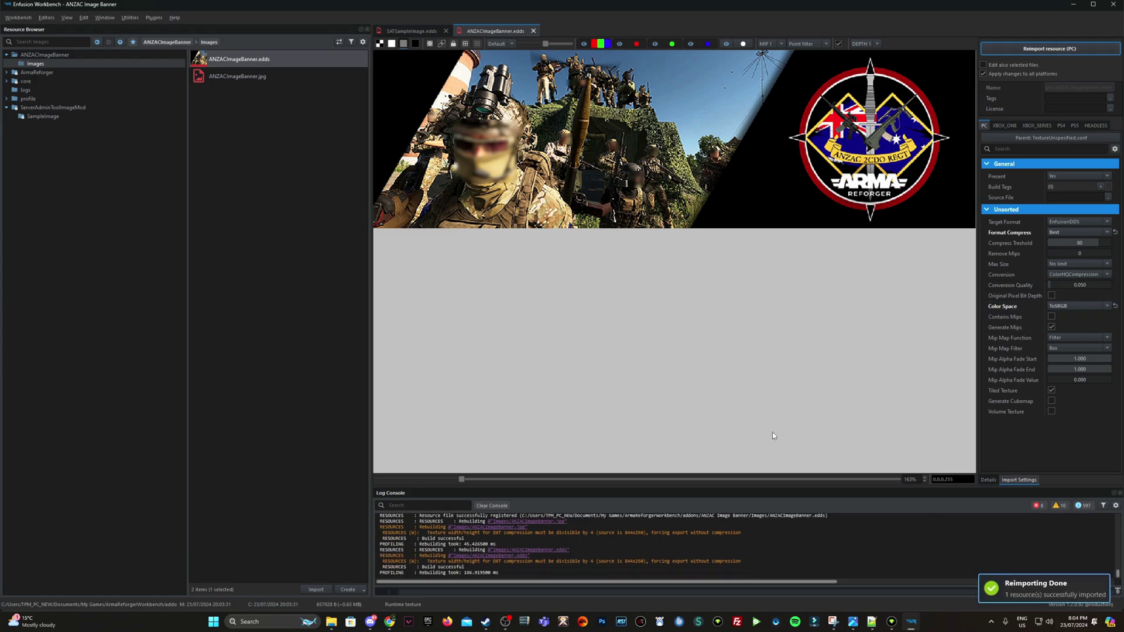
click(287, 157)
click(17, 17)
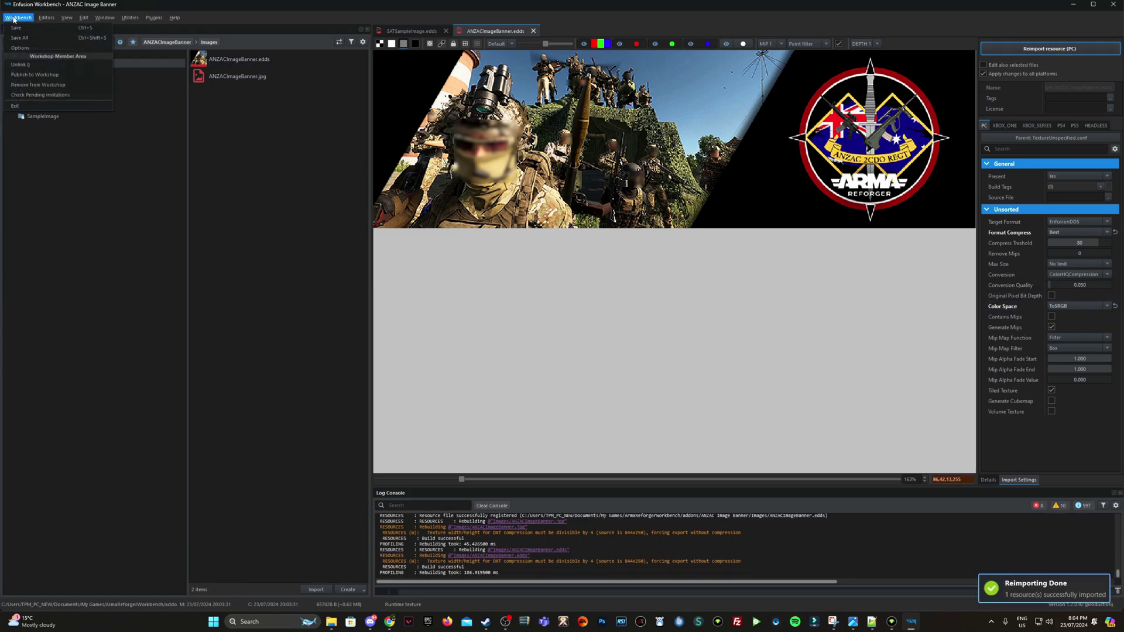
click(23, 28)
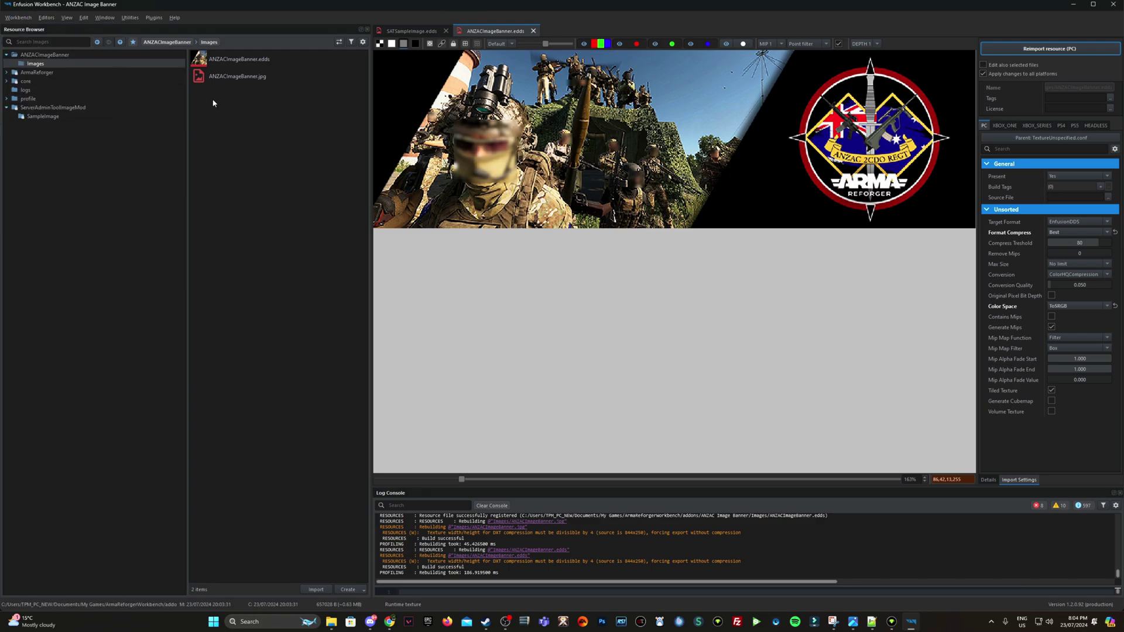
right_click(237, 62)
click(295, 164)
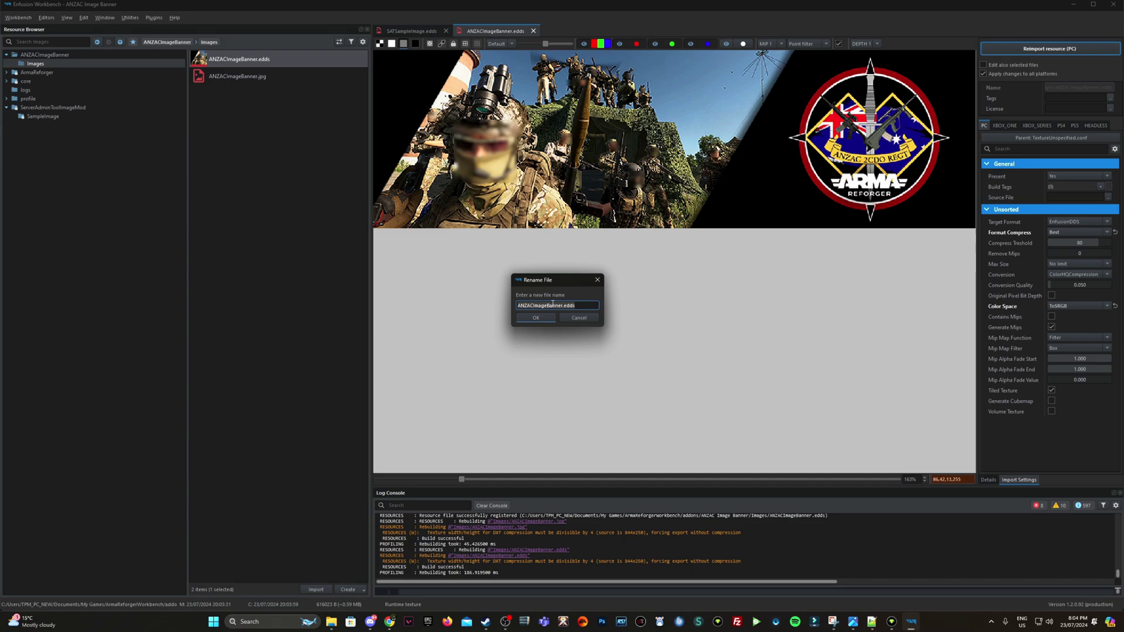
drag(562, 305, 502, 303)
key(ctrl+a)
click(580, 319)
click(264, 103)
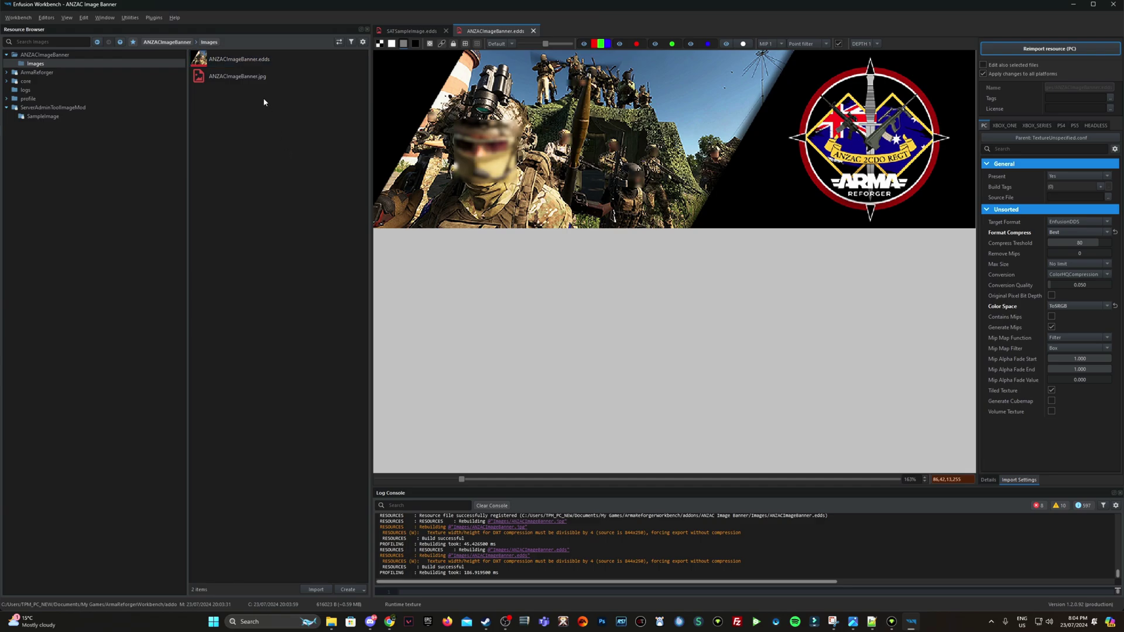
Start Publish to Workshop from the Workbench menu and browse for a preview image.
click(15, 18)
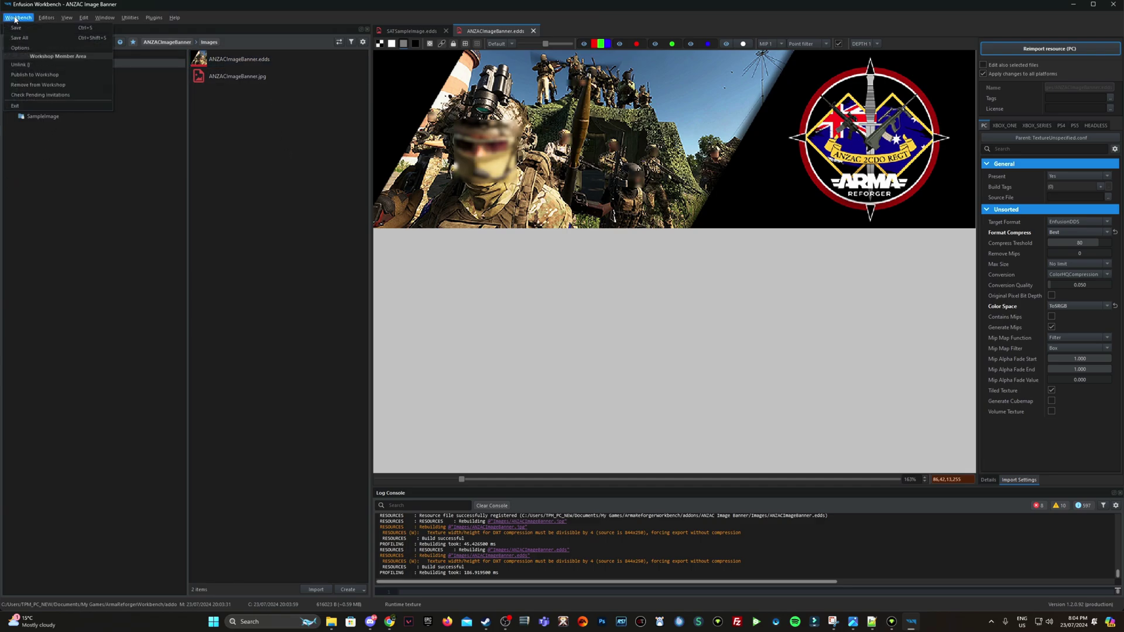
click(35, 74)
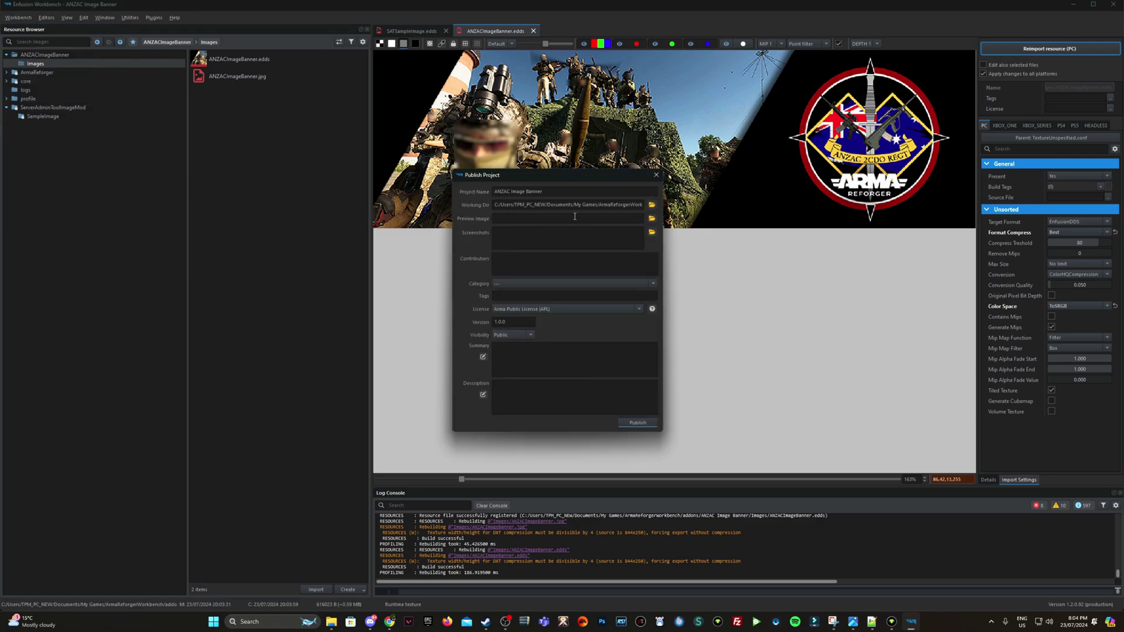
click(593, 218)
click(651, 218)
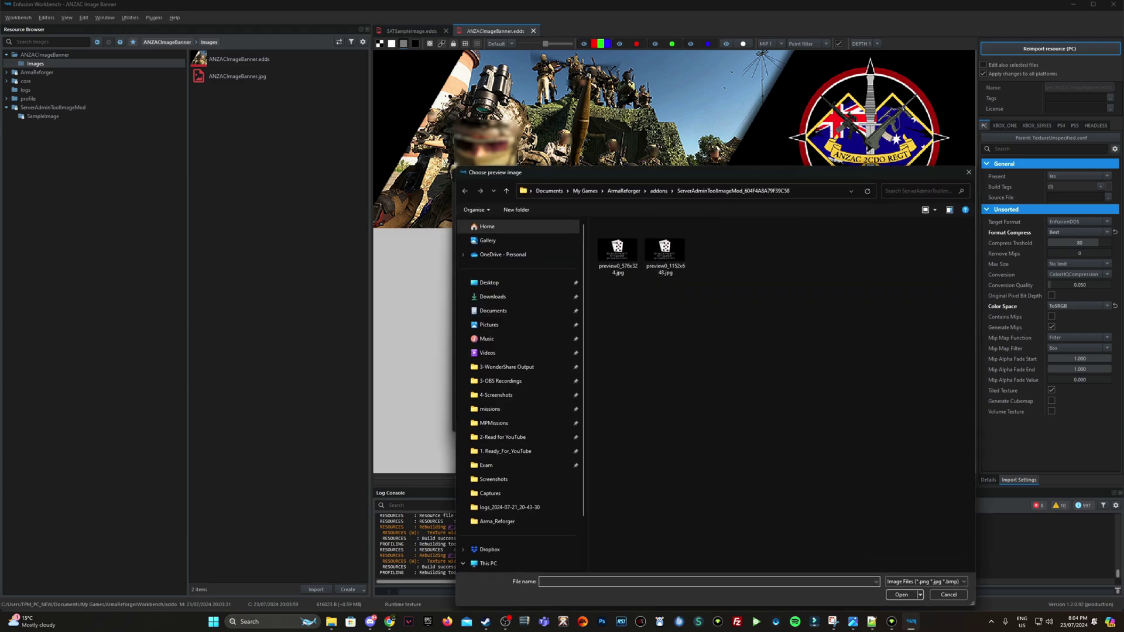
Navigate the file dialog to D:\Arma_Reforger, correcting the mistyped path.
click(824, 194)
text(D:\Arma_Reforger+)
key(Return)
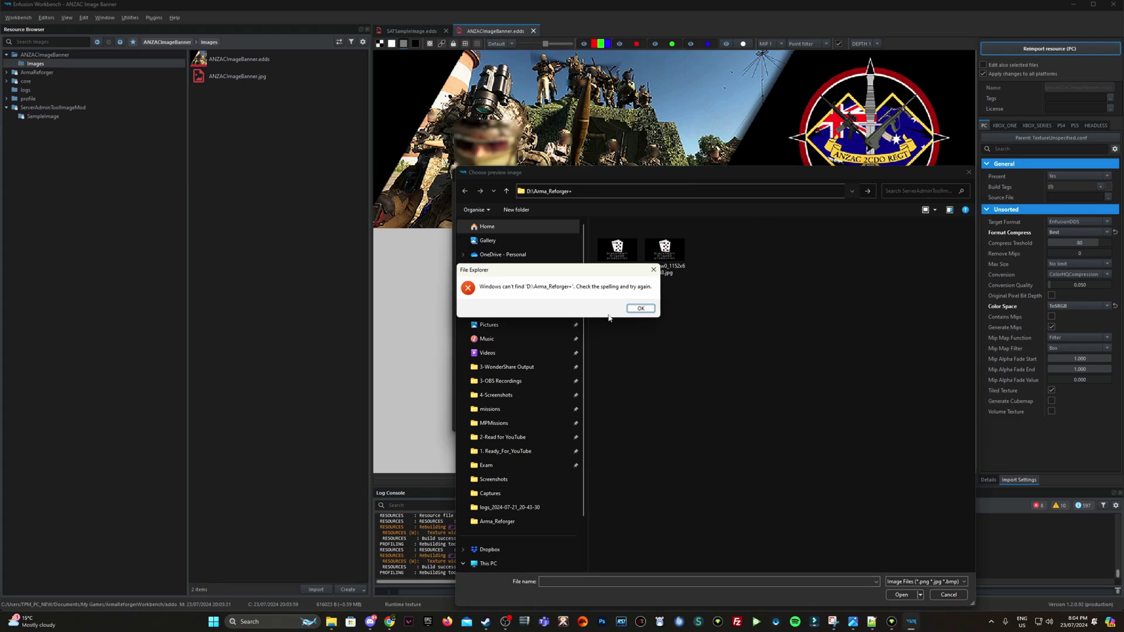
click(640, 308)
click(590, 190)
key(BackSpace)
key(Return)
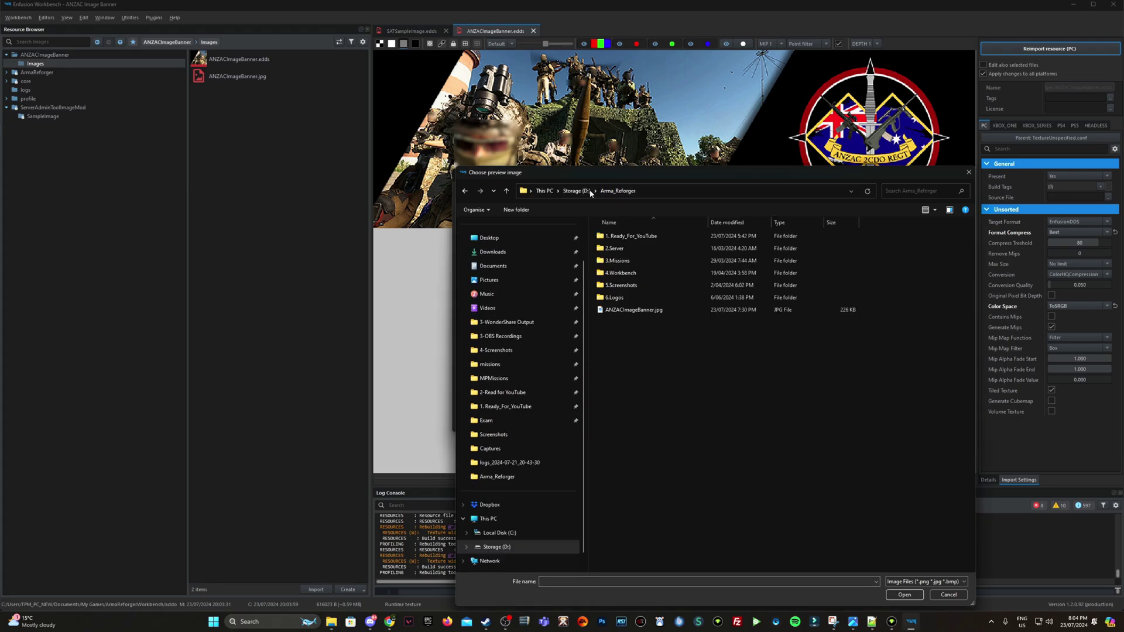
Use ANZACImageBanner.jpg as the preview image and add the ANZAC tag.
double_click(629, 310)
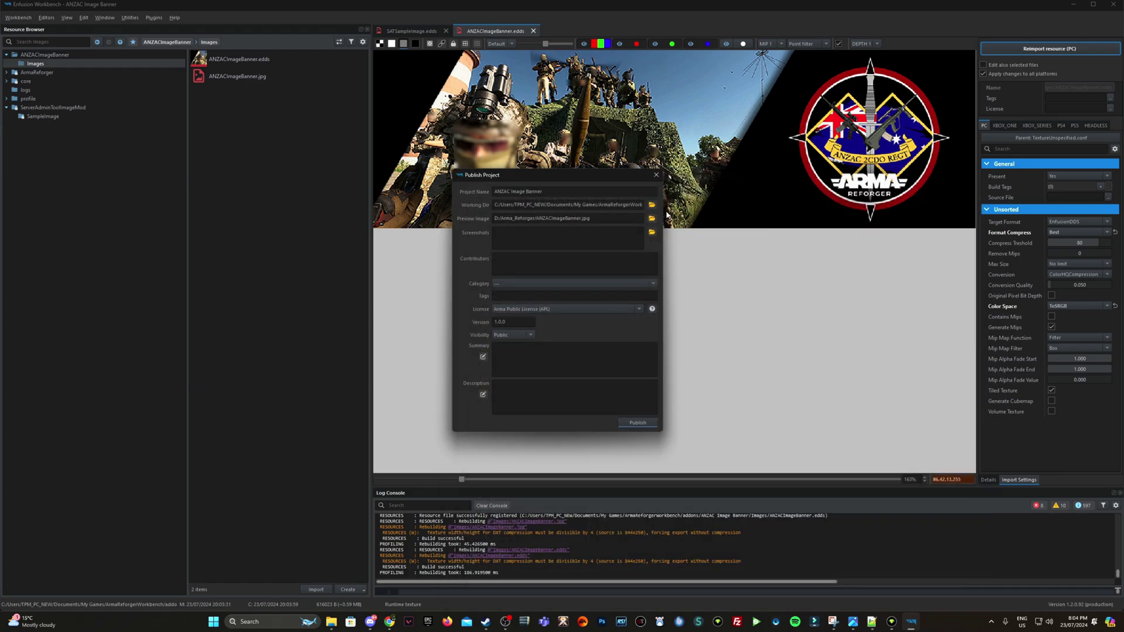
click(514, 296)
text(ANZAC)
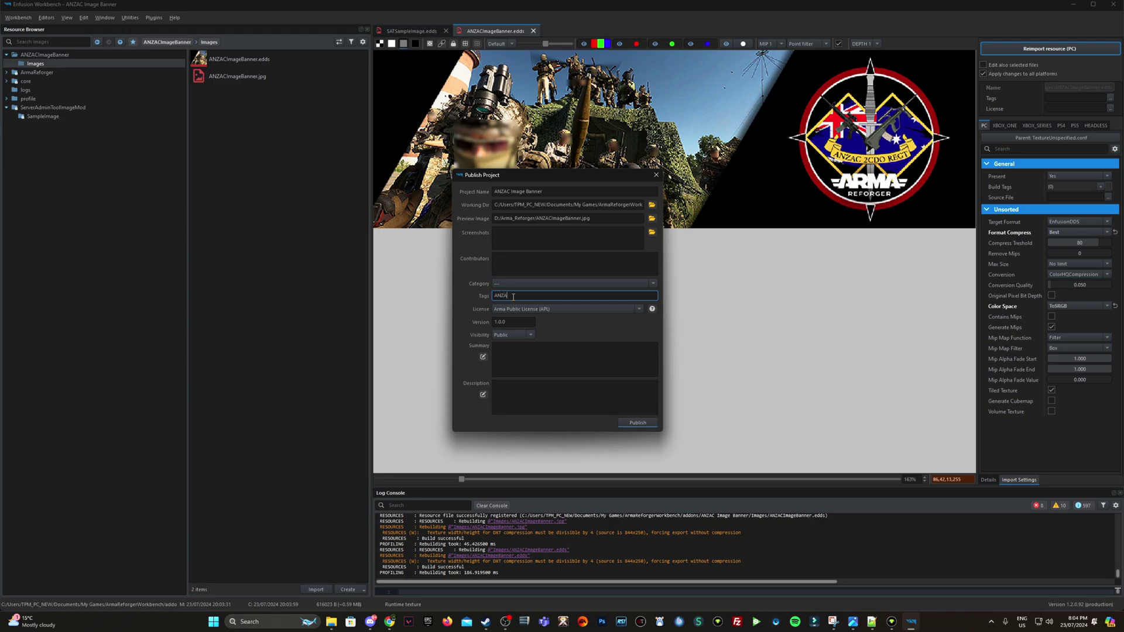
Set the category to MISC and keep visibility Public.
click(511, 282)
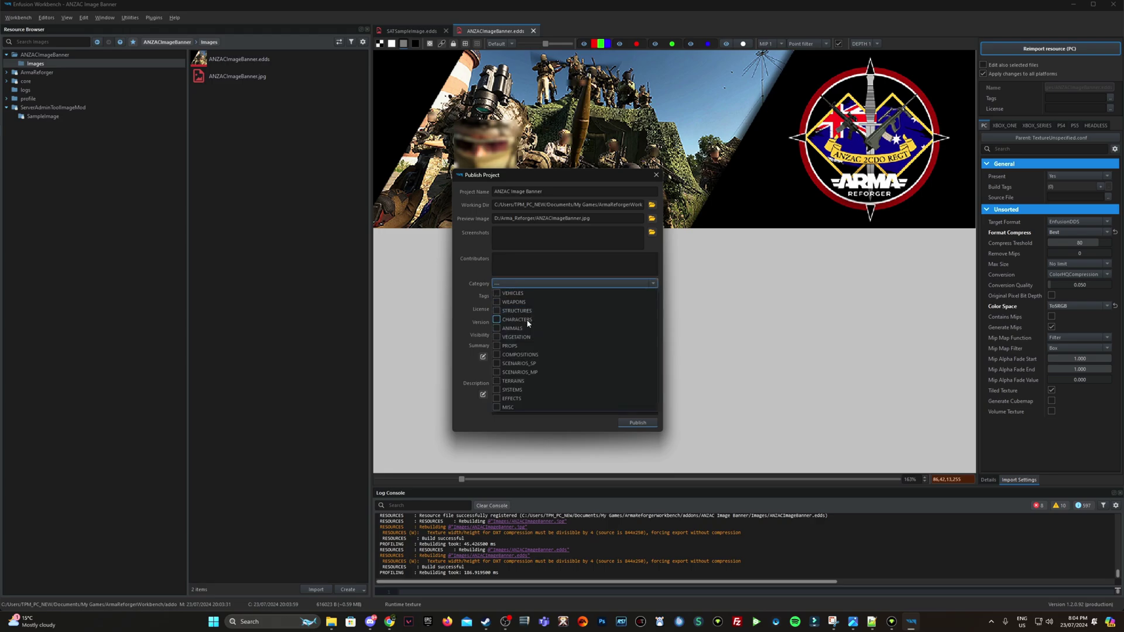
click(503, 407)
click(591, 263)
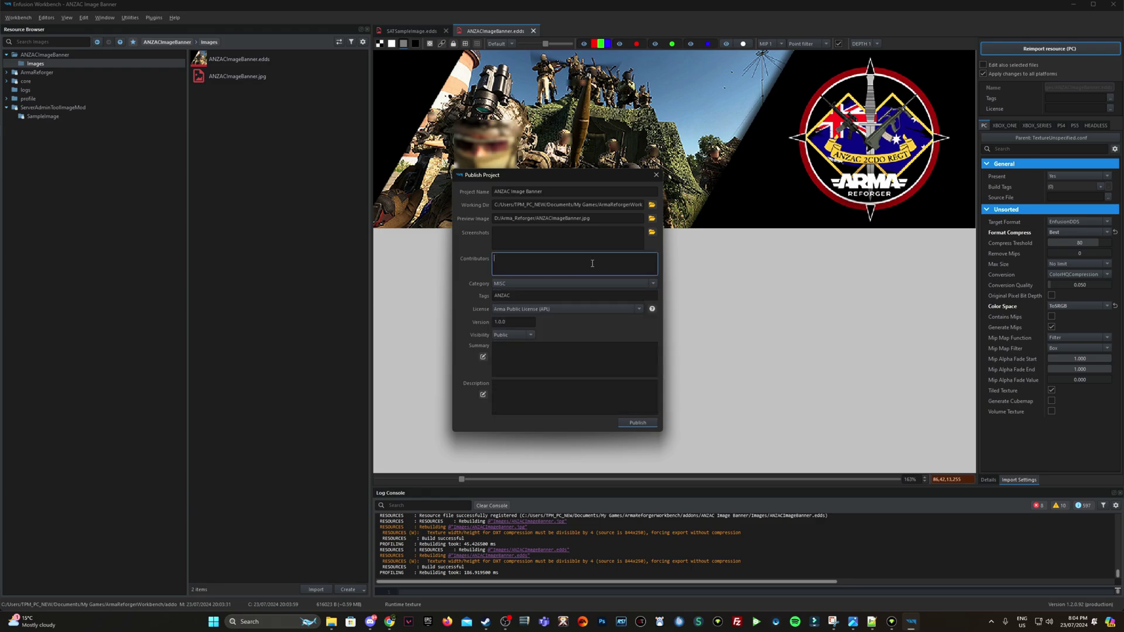
click(515, 335)
click(509, 338)
Write the summary about the banner mod for the ANZAC 2nd Commando and paste it as the description.
click(532, 359)
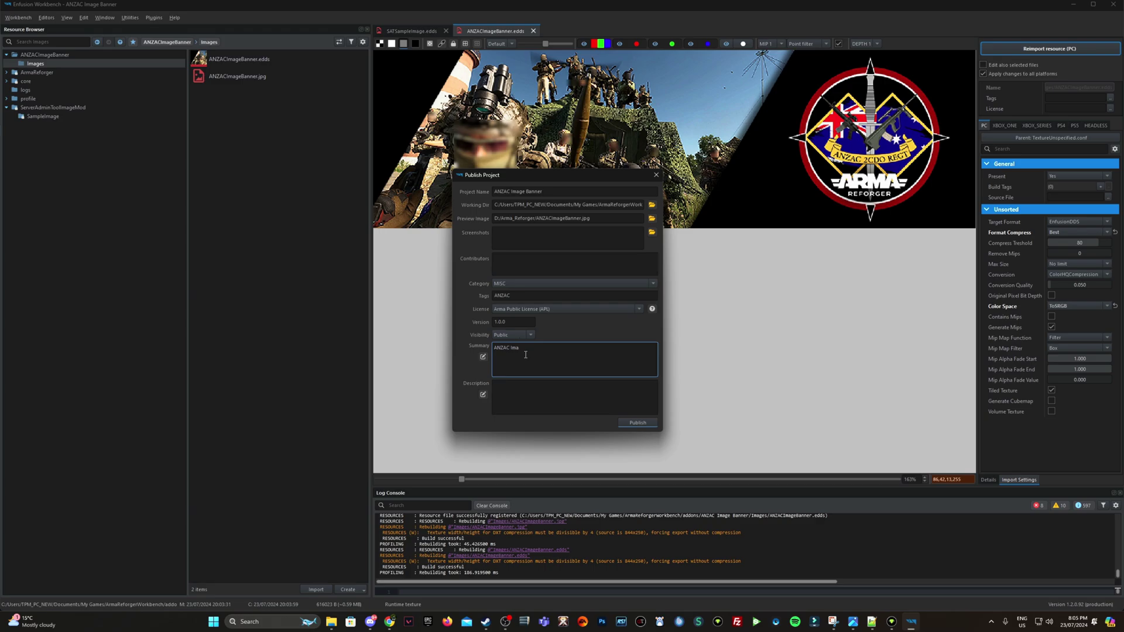
text(nner mod created for the ANZAC 2nd Commando Reg)
triple_click(519, 348)
key(ctrl+c)
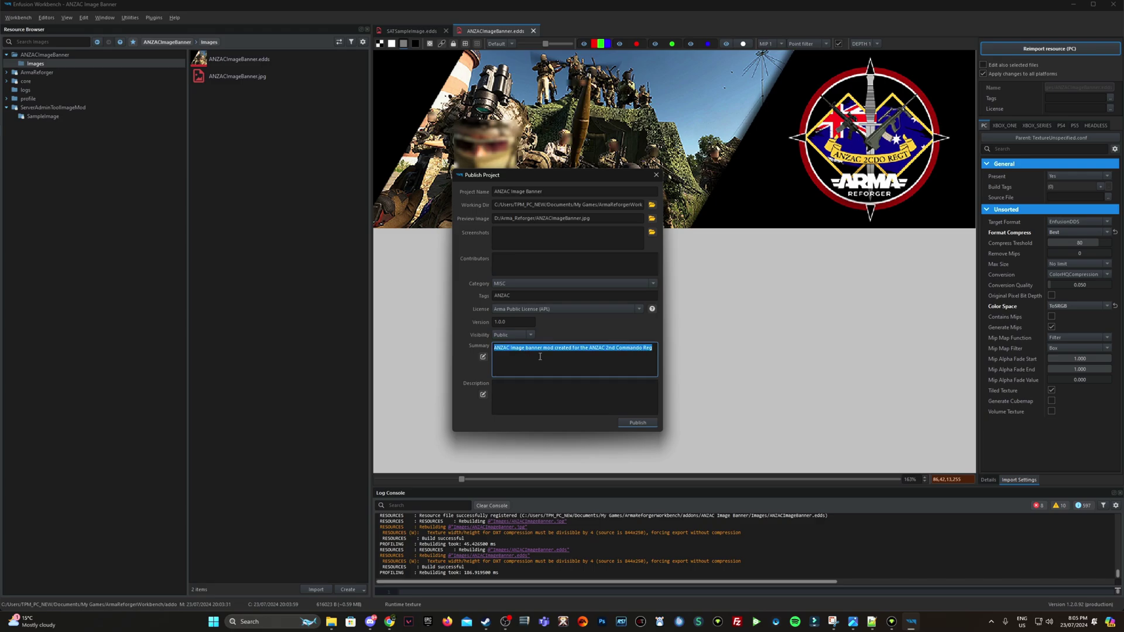
click(554, 398)
key(ctrl+v)
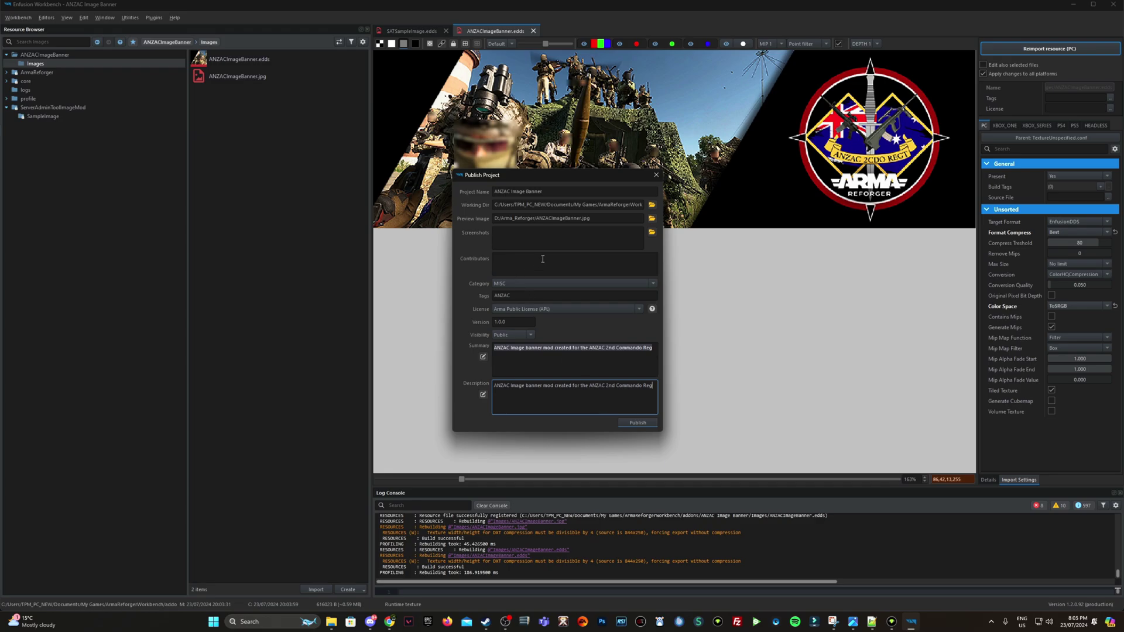
Publish ANZAC Image Banner, confirm the Publish Addon prompt, and dismiss the success message.
click(650, 425)
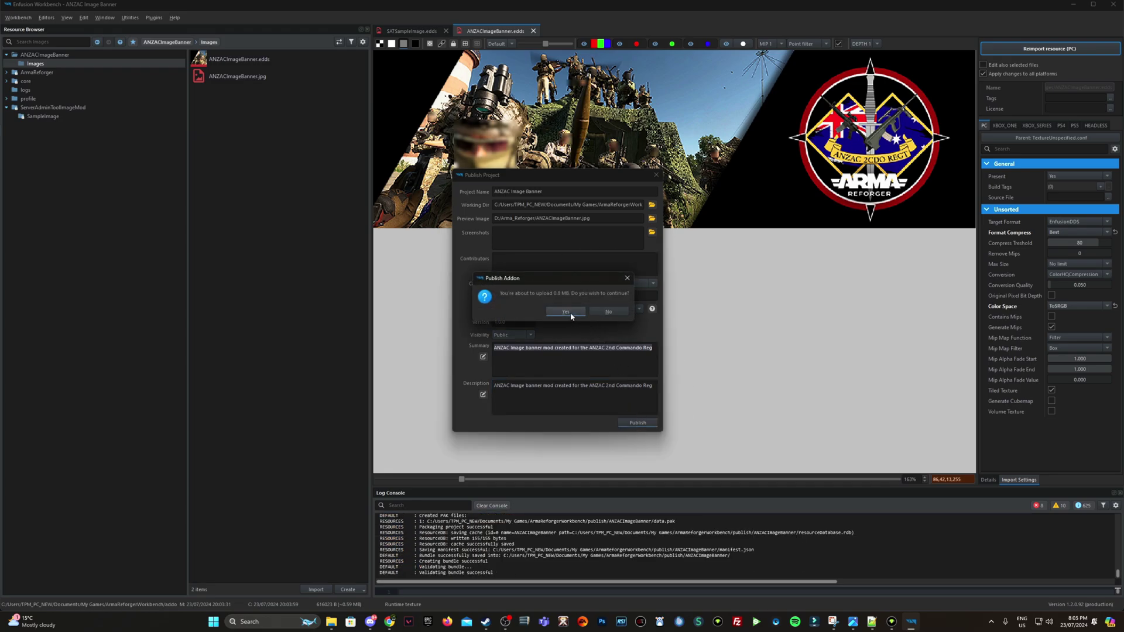
click(566, 312)
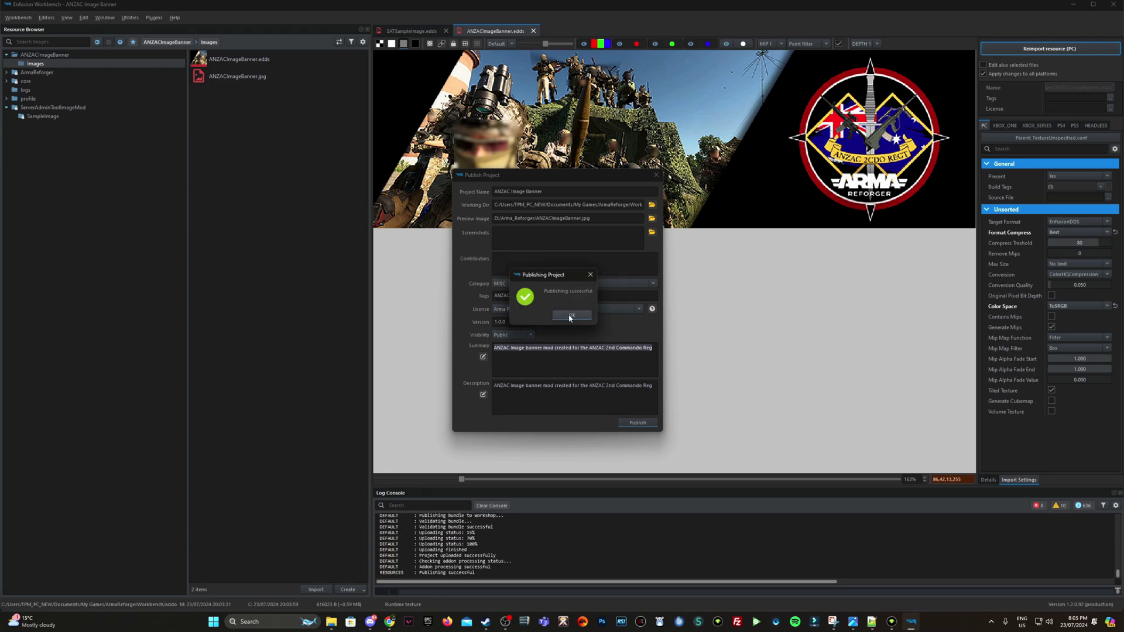
click(570, 316)
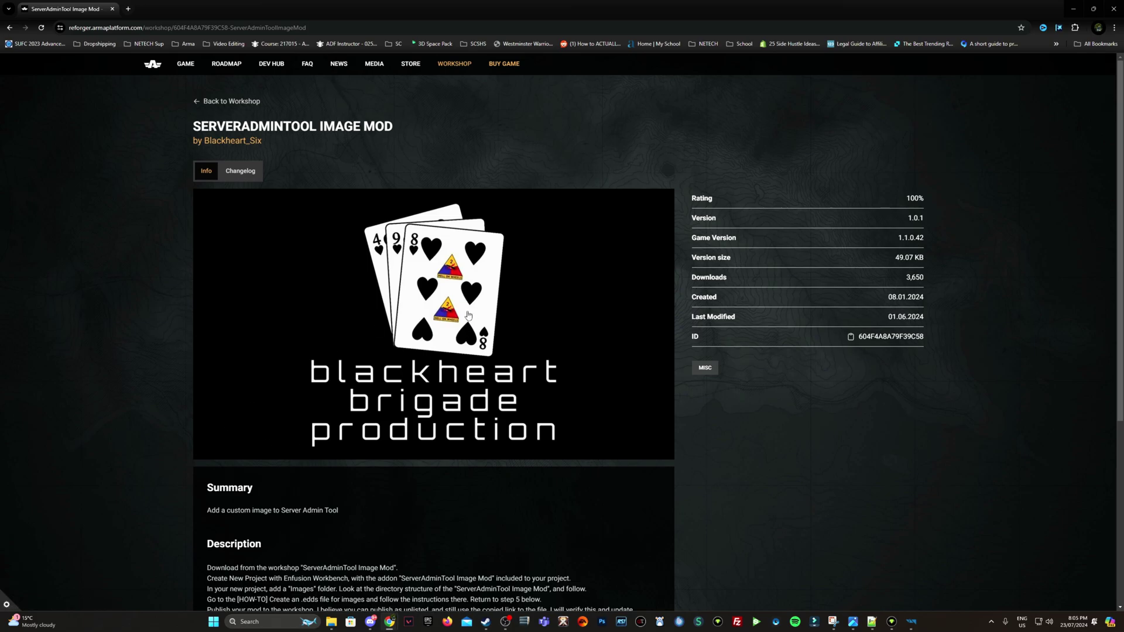
Return to the Workshop listing and search it for 'tpm'.
scroll(469, 316, down, 3)
scroll(459, 410, up, 3)
click(456, 63)
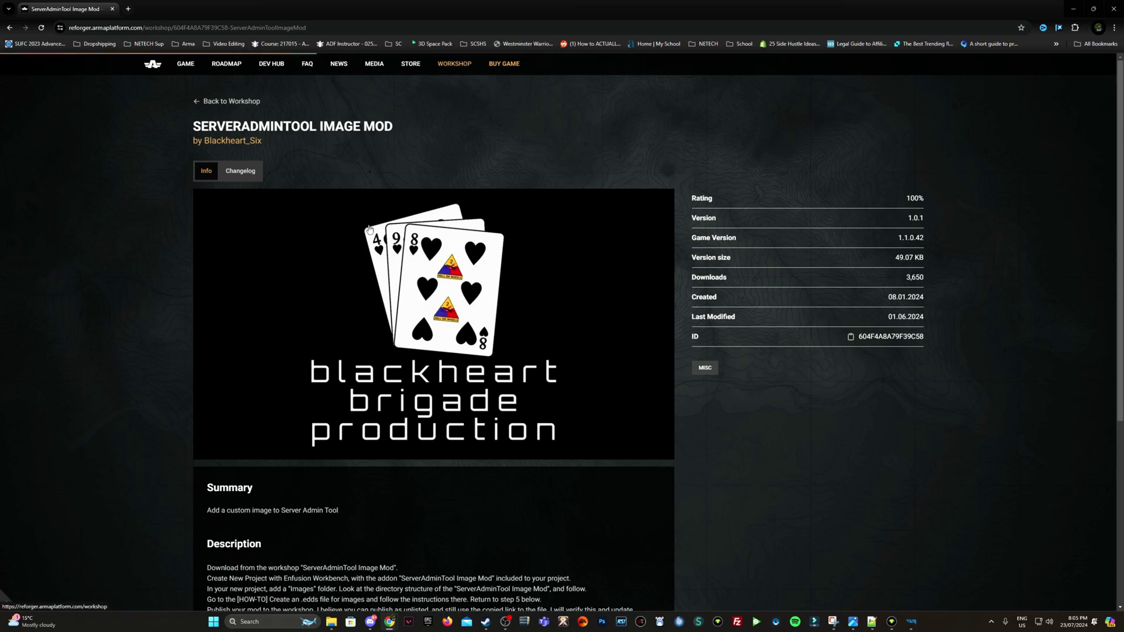
click(256, 230)
text(tpm)
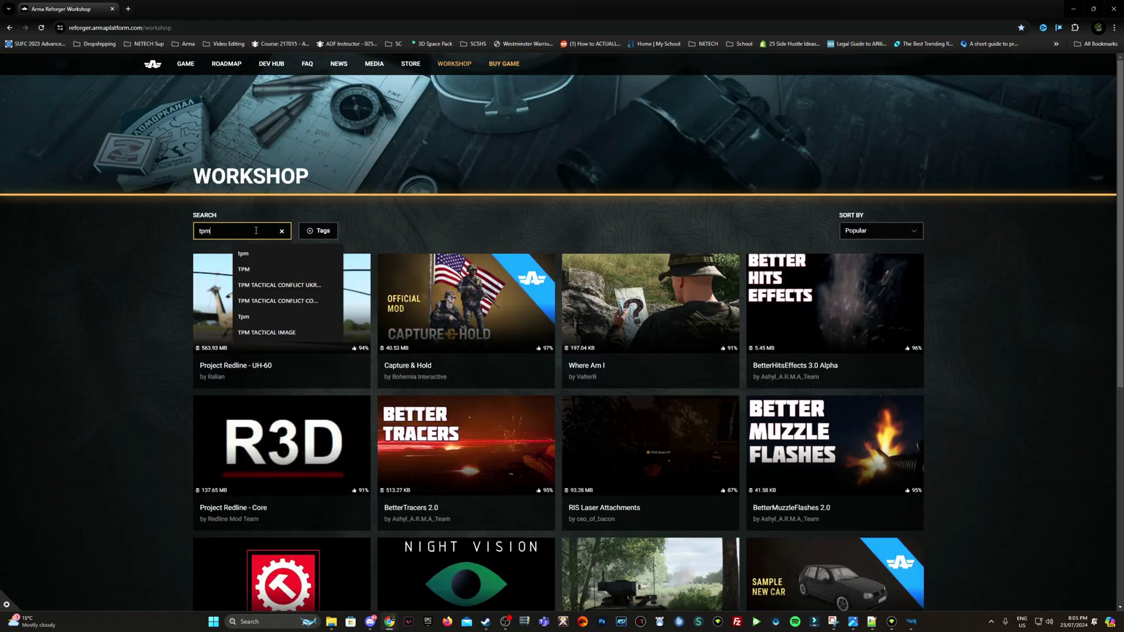
key(Return)
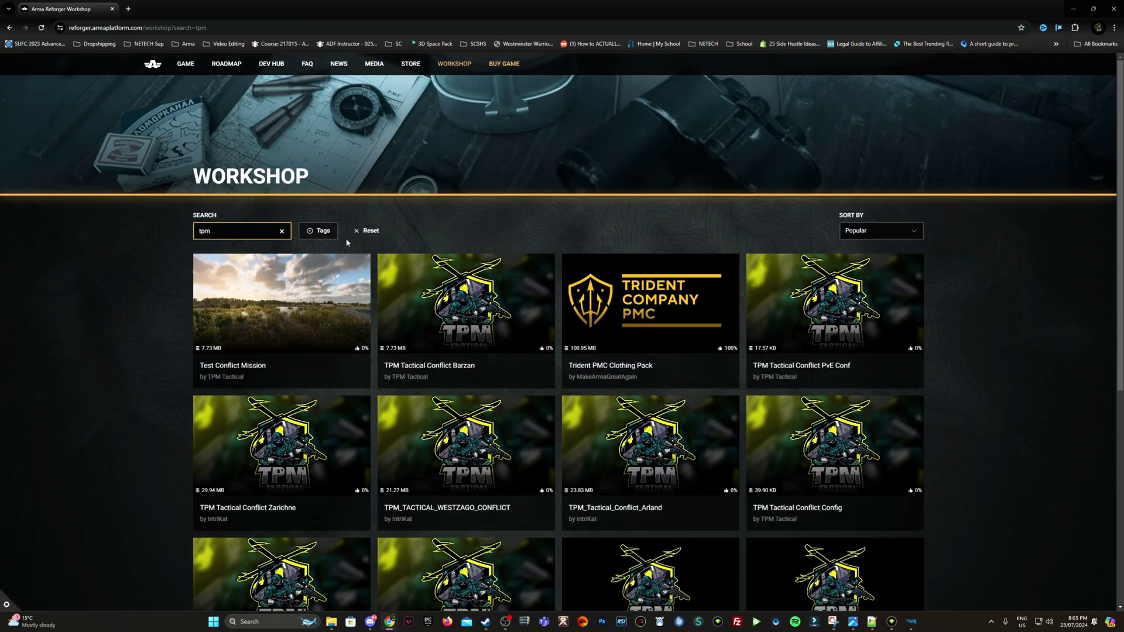
Open the ANZAC Image Banner page and view its banner image at full size.
scroll(512, 232, down, 6)
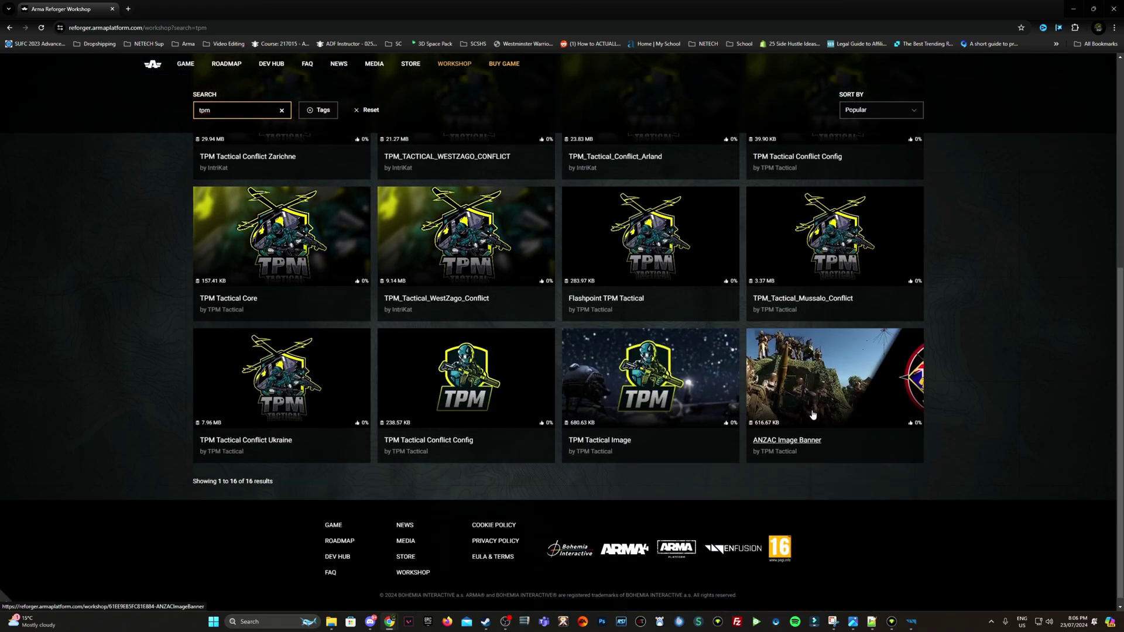
click(841, 408)
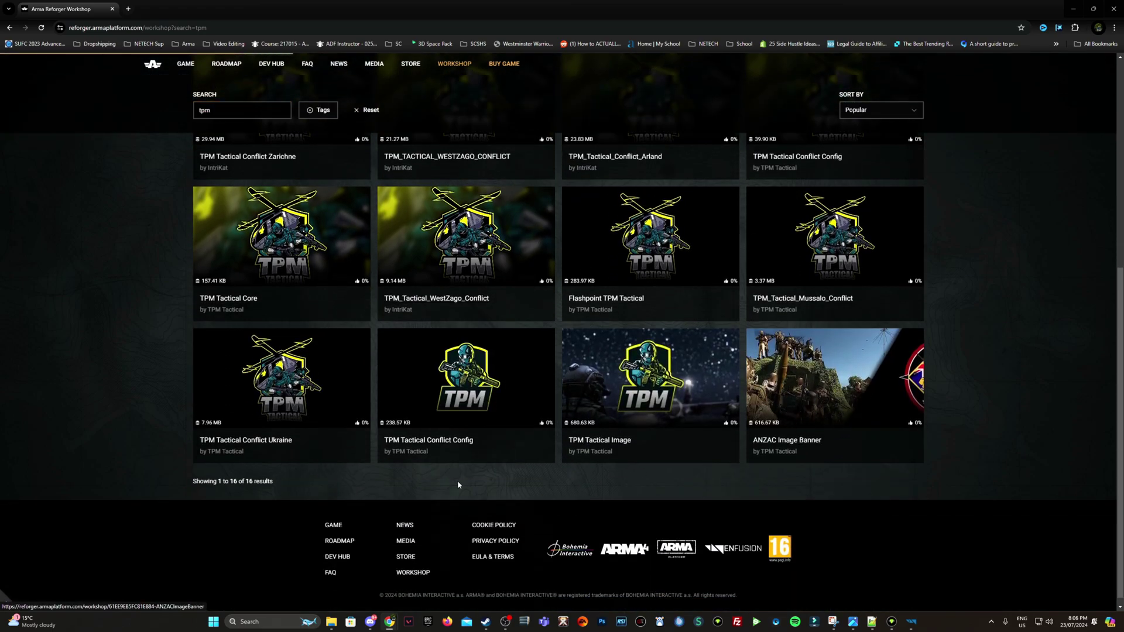
scroll(436, 265, down, 1)
click(370, 259)
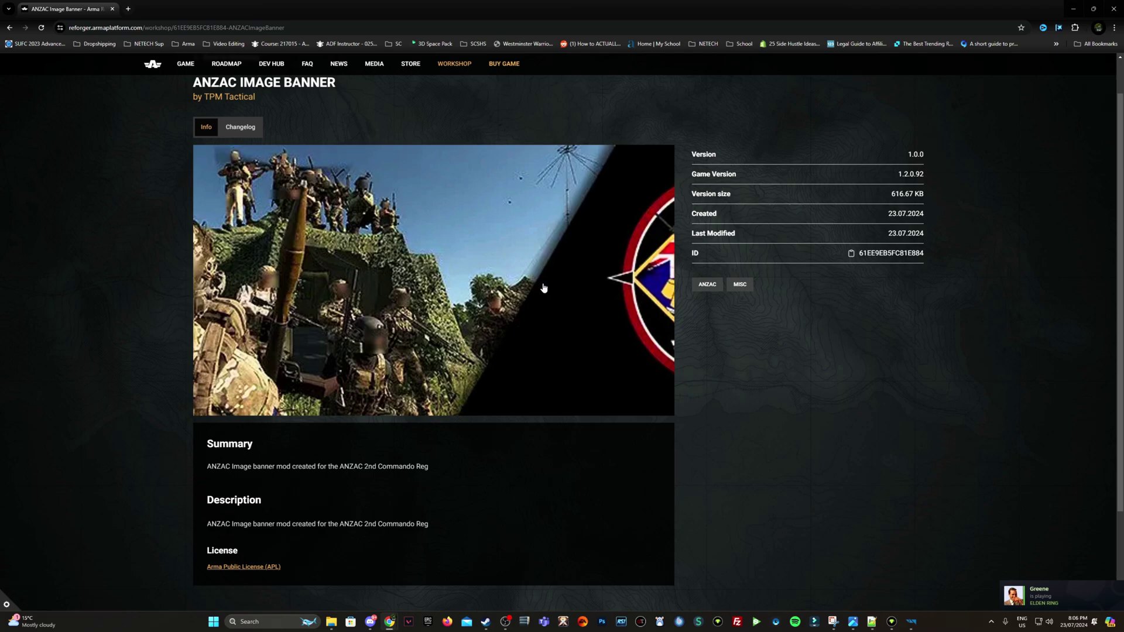
scroll(251, 395, down, 3)
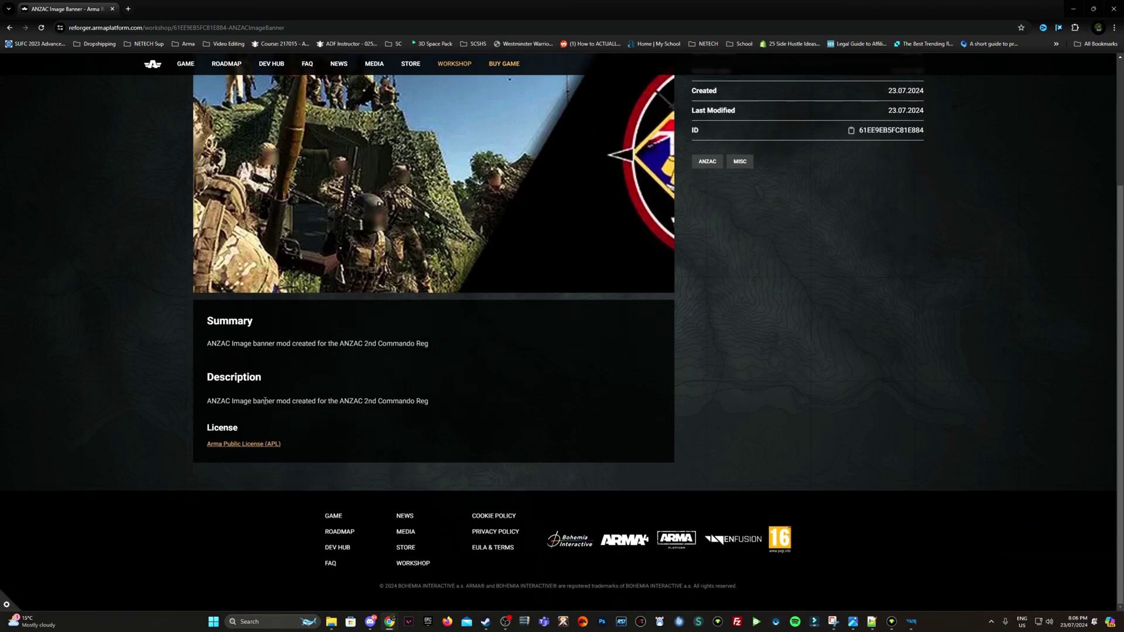
scroll(264, 401, up, 3)
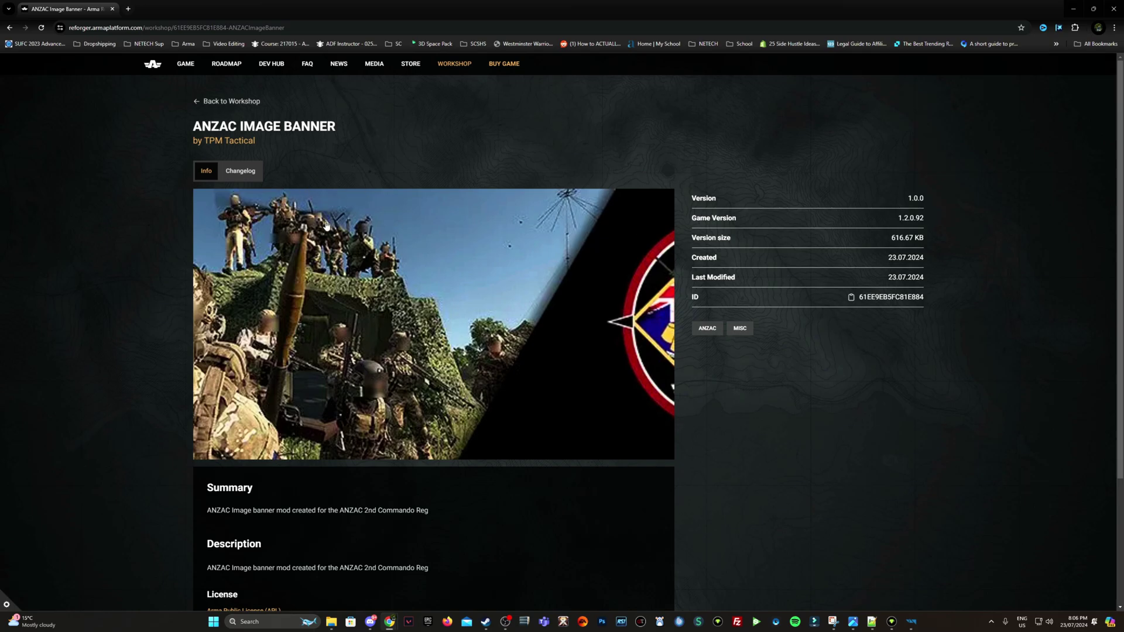
Bring the Notepad++ server config forward and check the Plugins JSON Viewer menu.
key(alt+Tab)
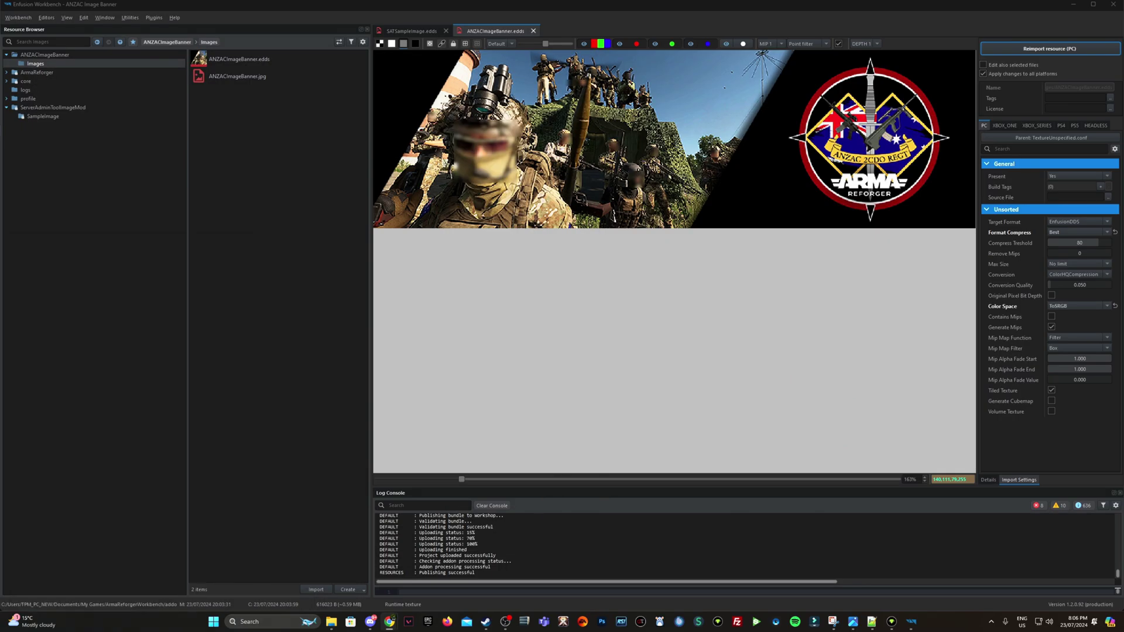
click(720, 622)
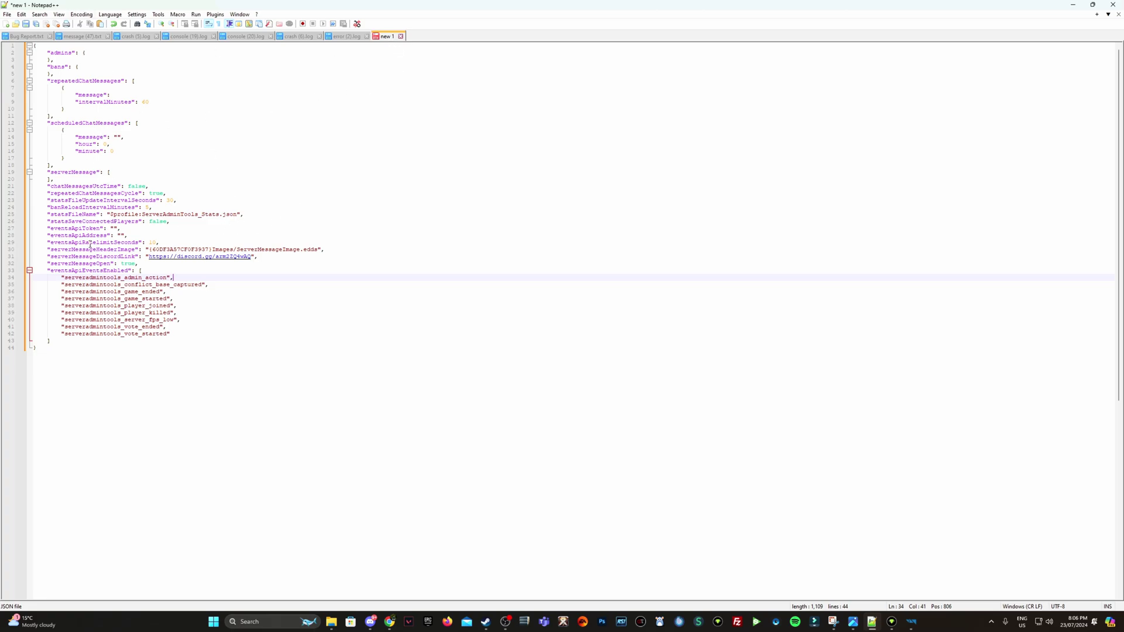
click(209, 15)
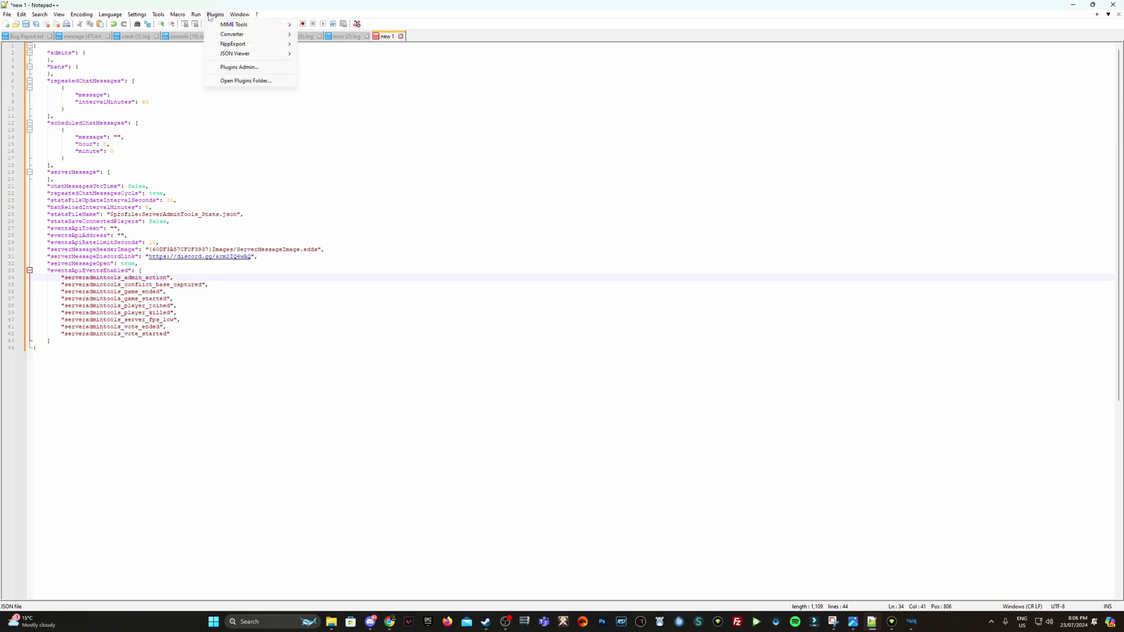
mouse_move(246, 54)
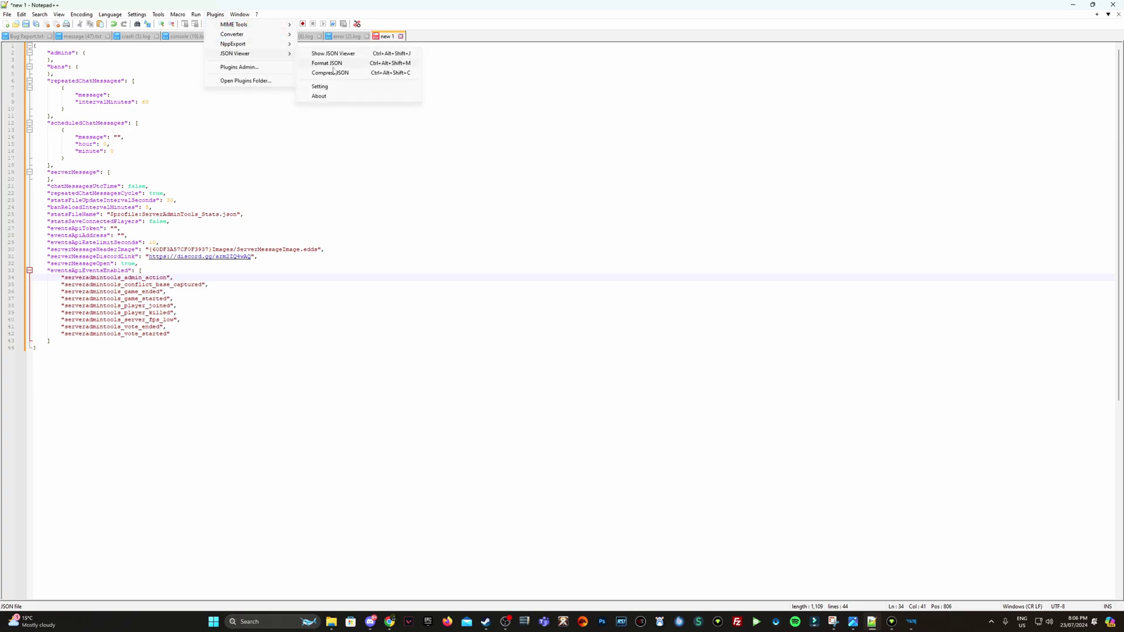
click(352, 216)
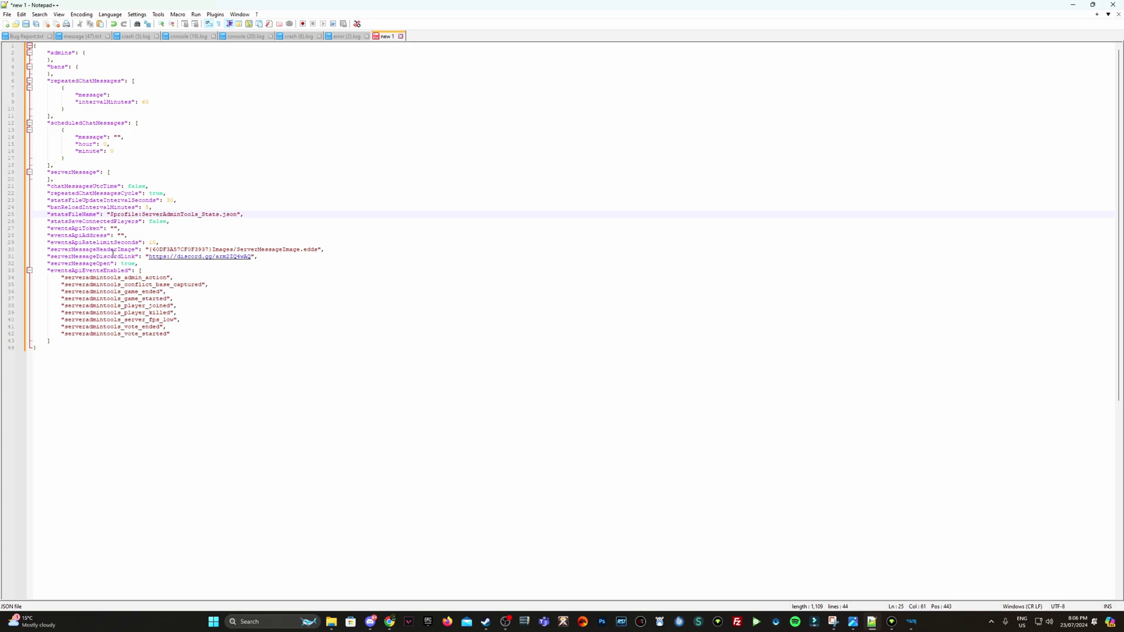
Select the serverMessageHeaderImage path on line 30, then return to the ANZAC Image Banner page.
drag(150, 252, 320, 251)
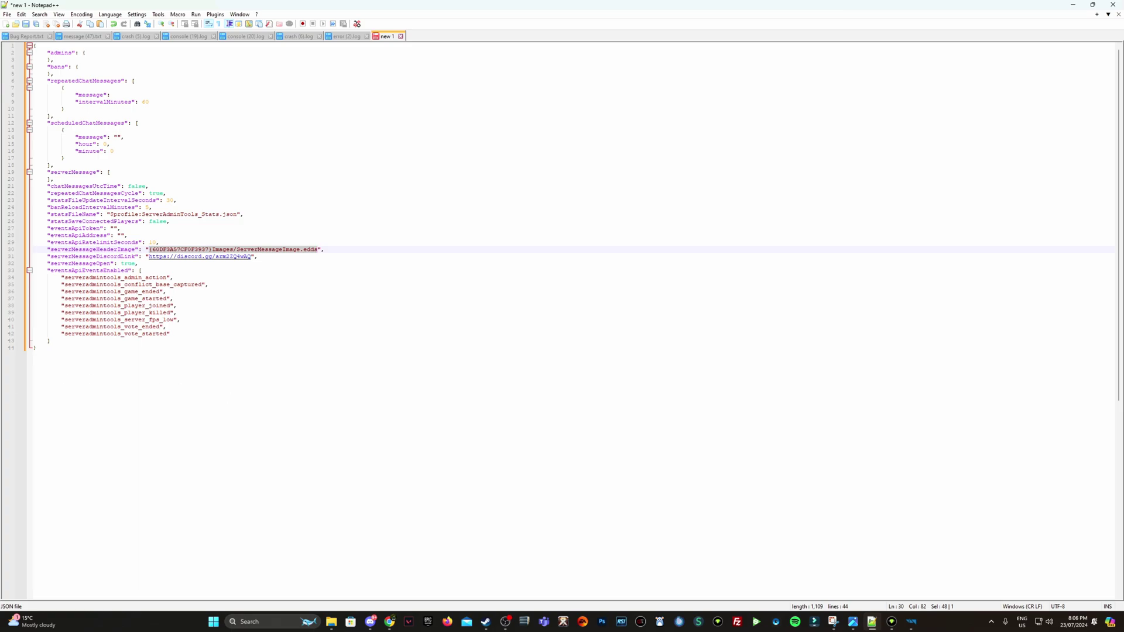
key(alt+Tab)
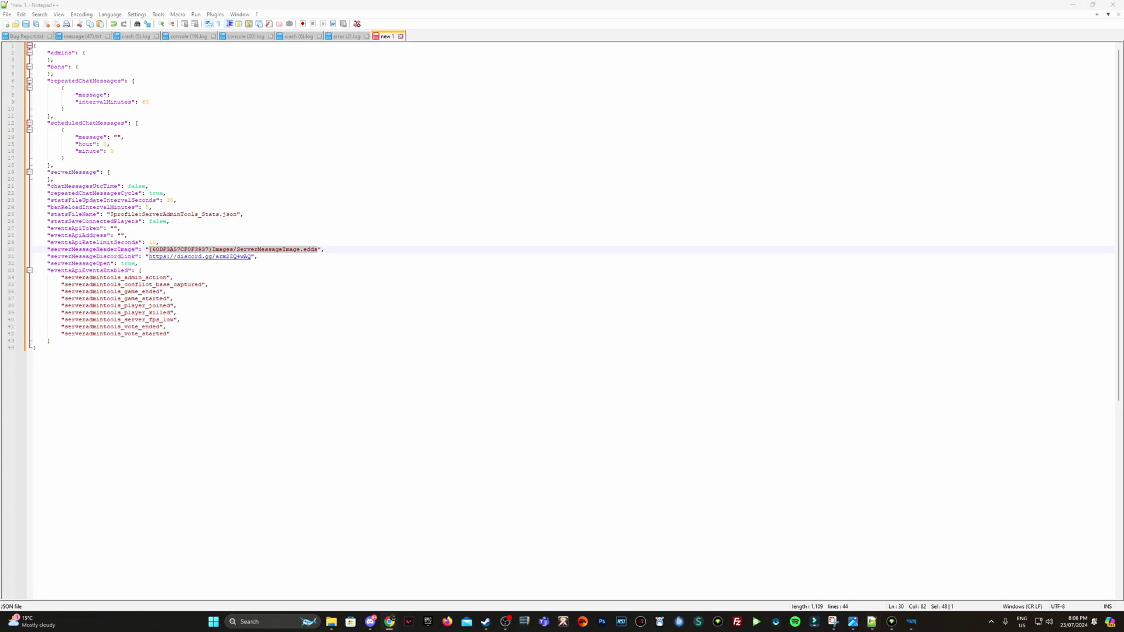
key(alt+Tab)
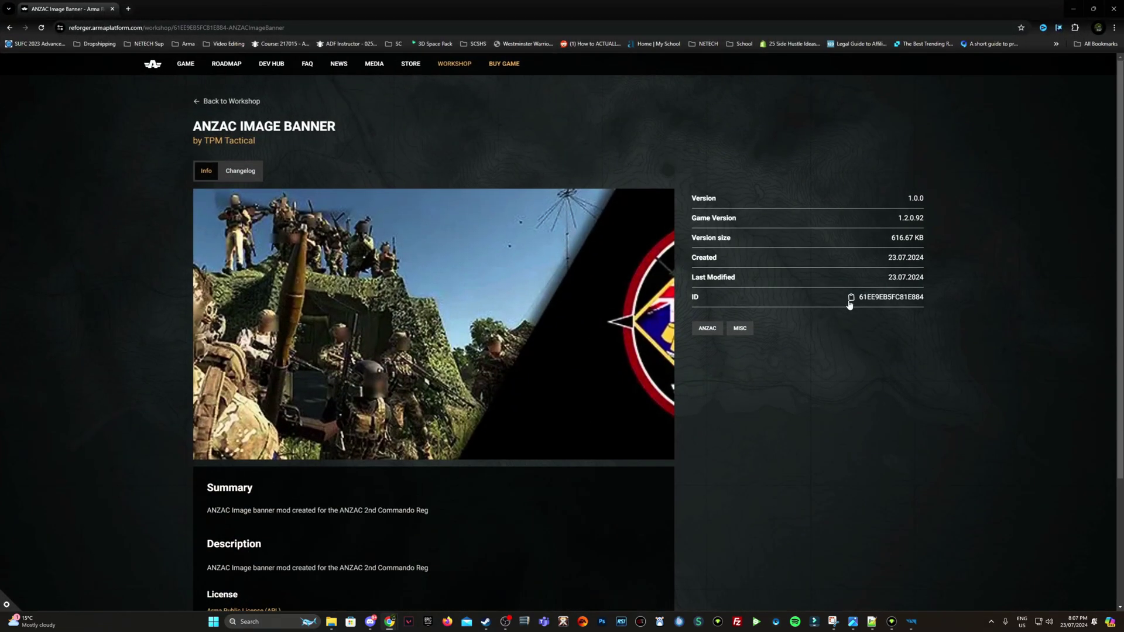
Paste the copied workshop ID over the old mod ID on line 30.
click(851, 298)
key(alt+Tab)
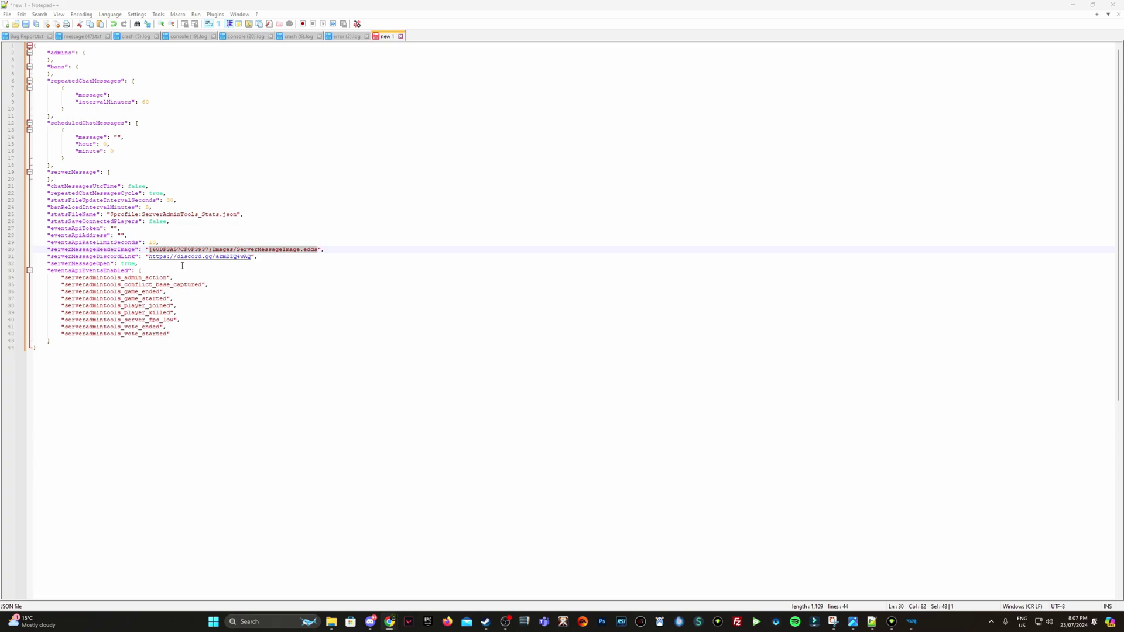
double_click(181, 249)
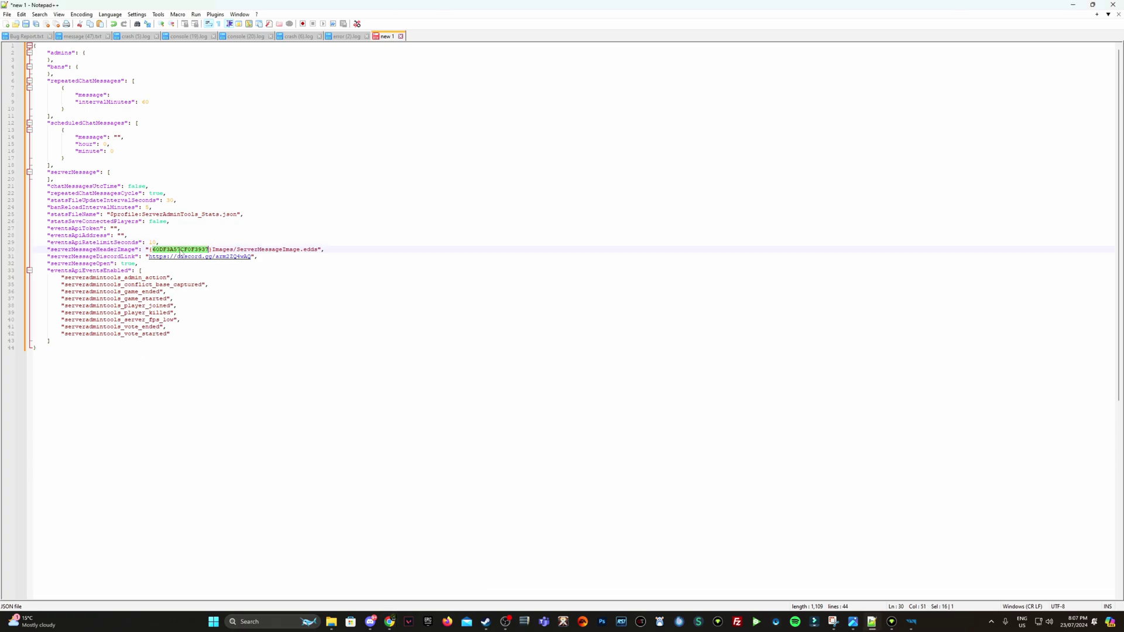
key(ctrl+v)
Copy the workshop ID 61EE9EB5FC81E884 again from the page, then switch to the Workbench.
key(alt+Tab)
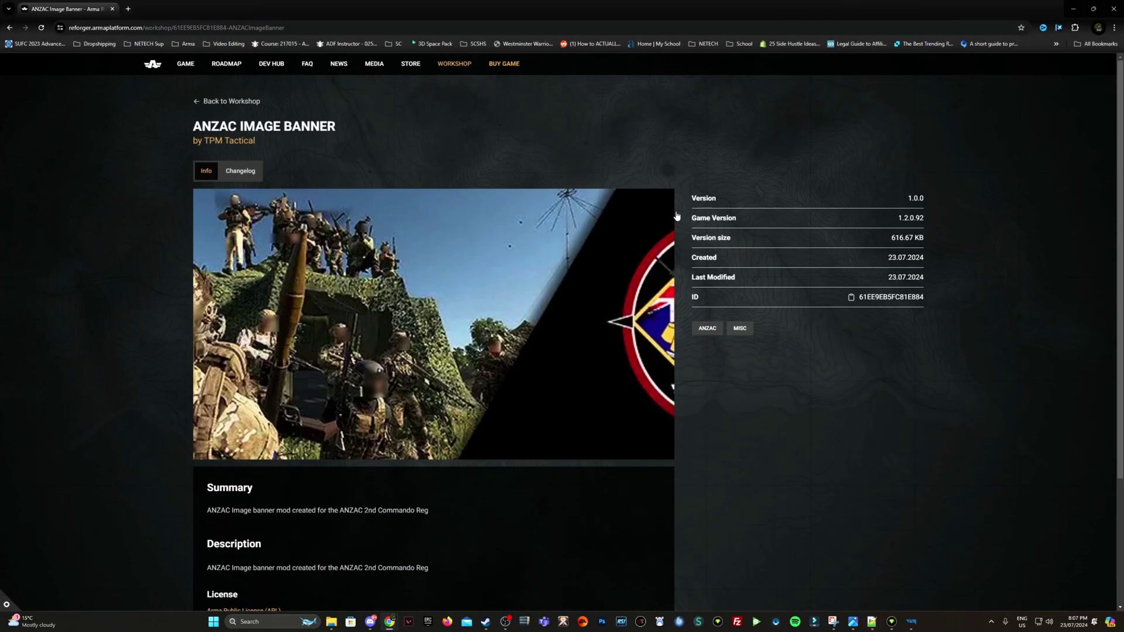
click(851, 299)
drag(859, 298, 926, 299)
right_click(924, 304)
click(929, 307)
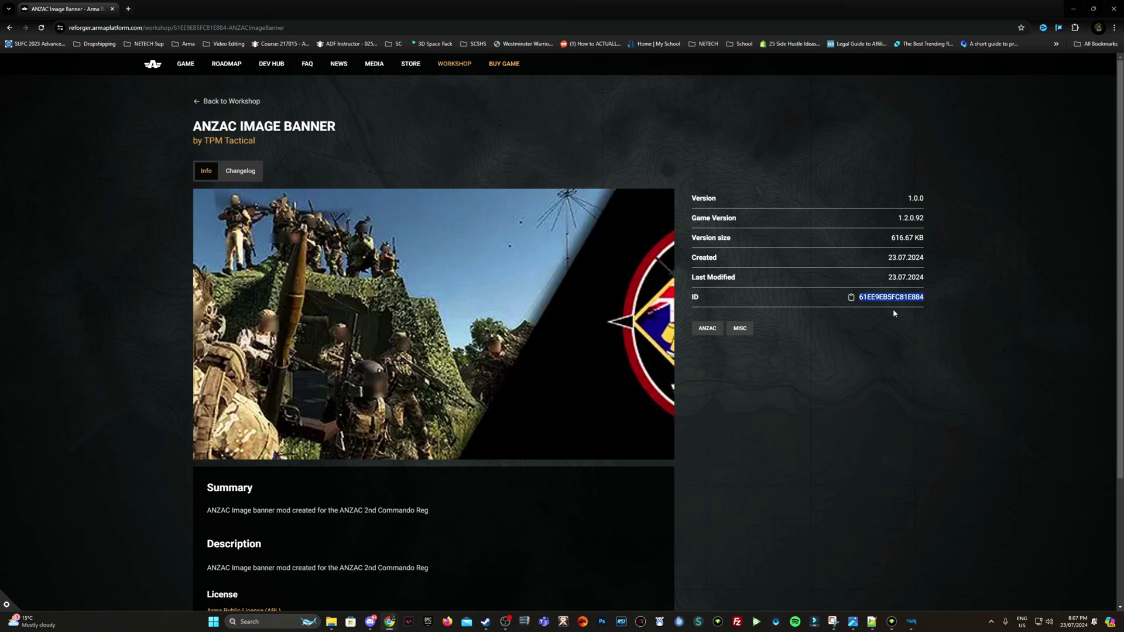
click(851, 296)
key(alt+Tab)
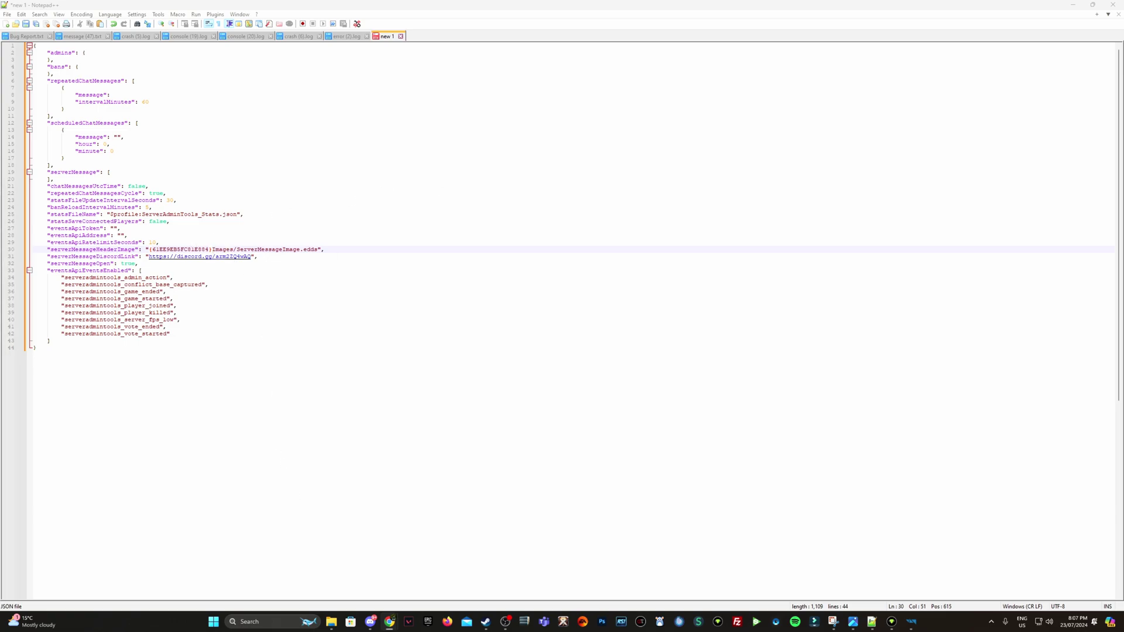
click(911, 622)
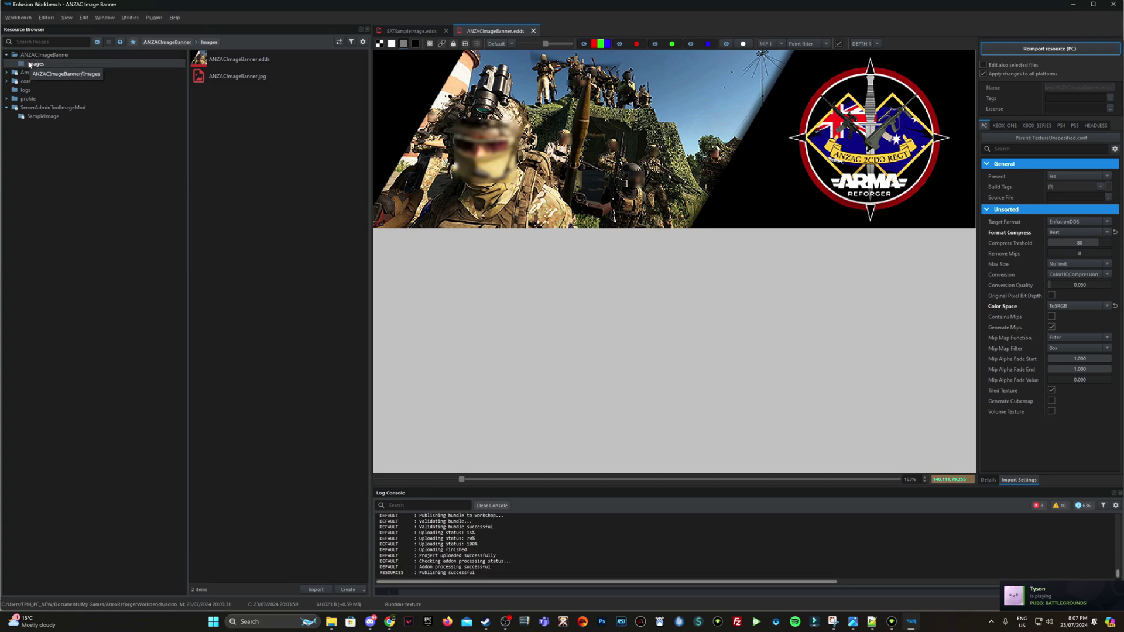
Select ServerMessageImage.edds on line 30 and copy the ANZACImageBanner.edds name via Workbench's Rename box.
click(871, 625)
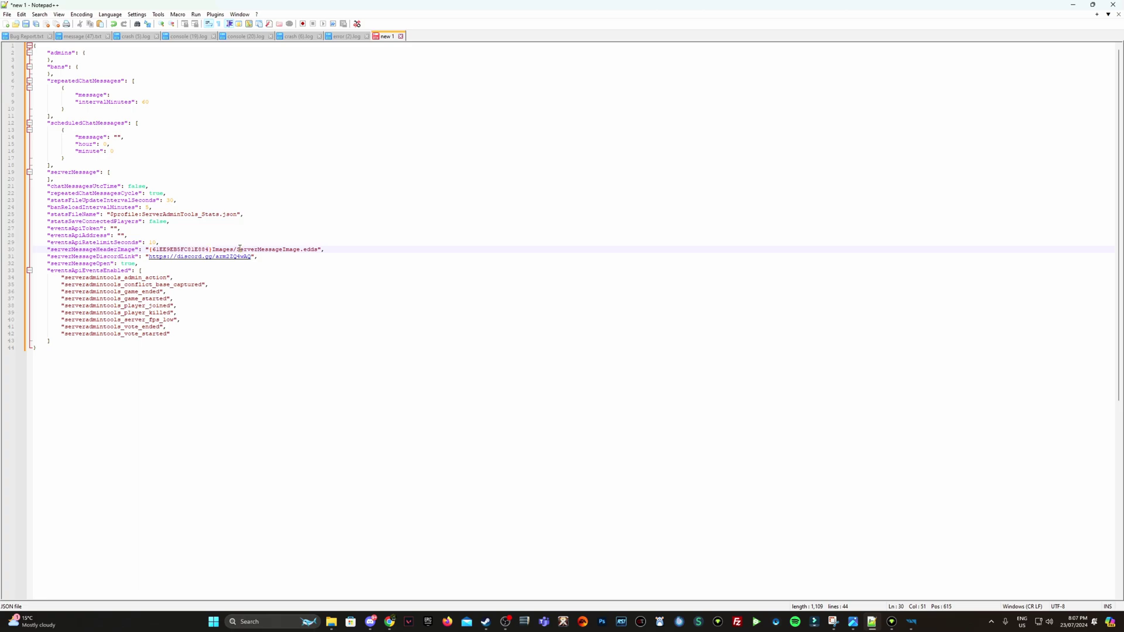
drag(238, 250, 319, 251)
click(912, 621)
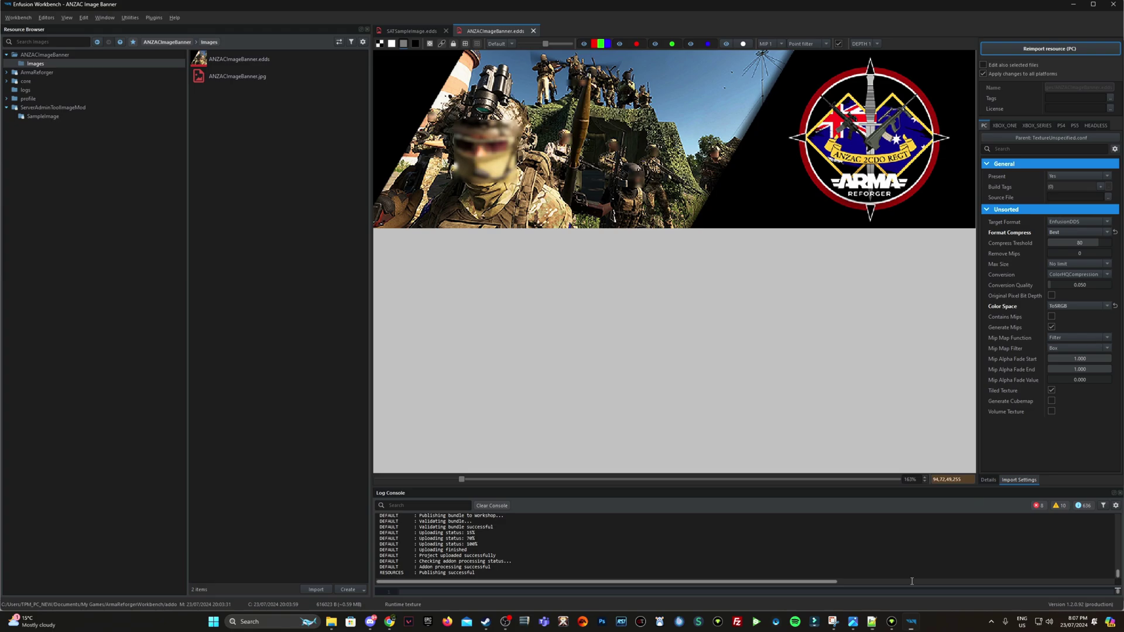
right_click(253, 62)
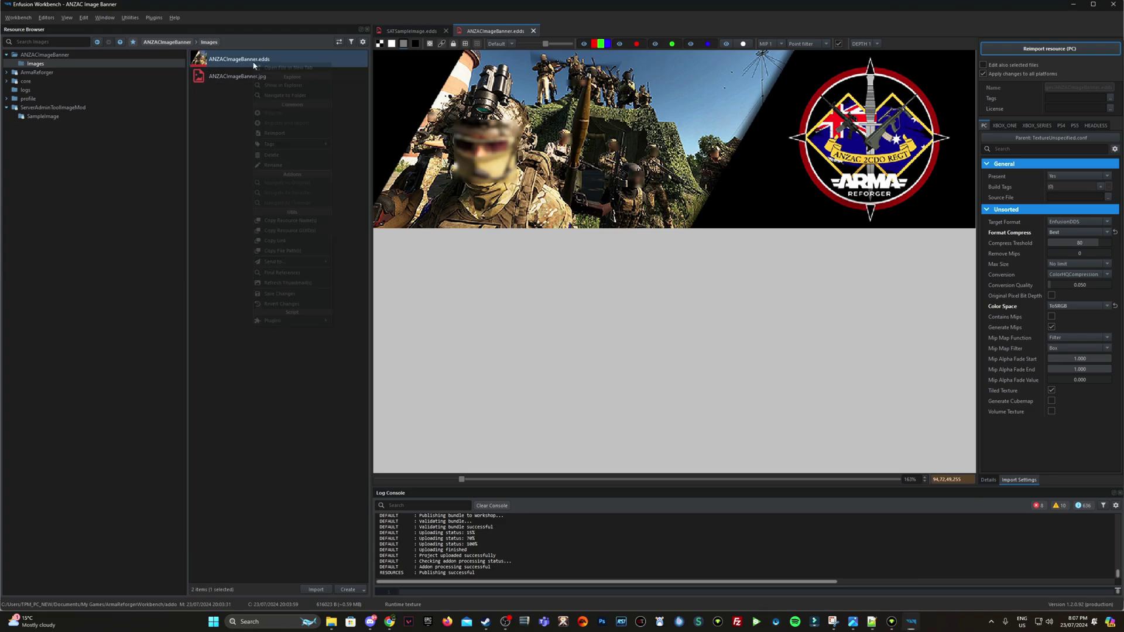
click(273, 164)
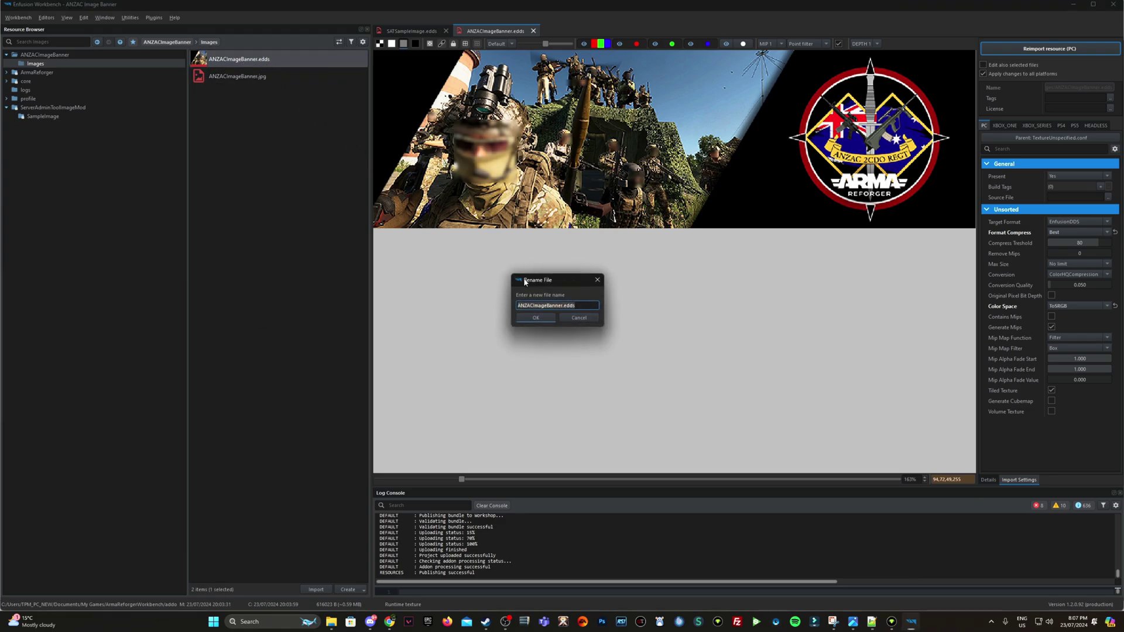
click(579, 318)
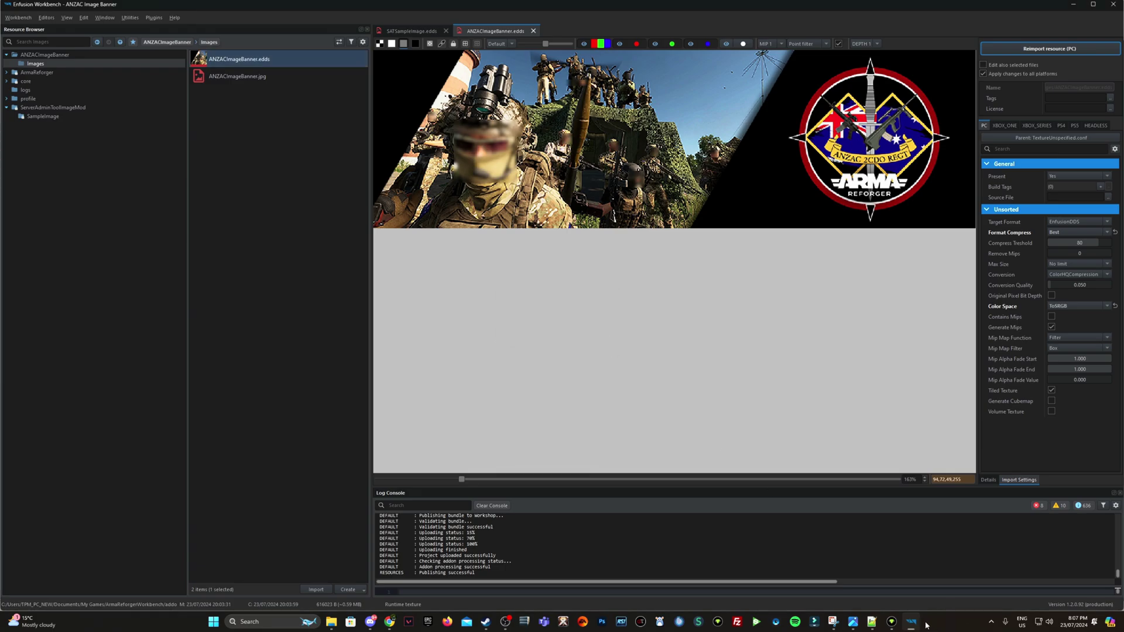
Replace ServerMessageImage.edds on line 30 with the pasted ANZACImageBanner.edds.
click(871, 621)
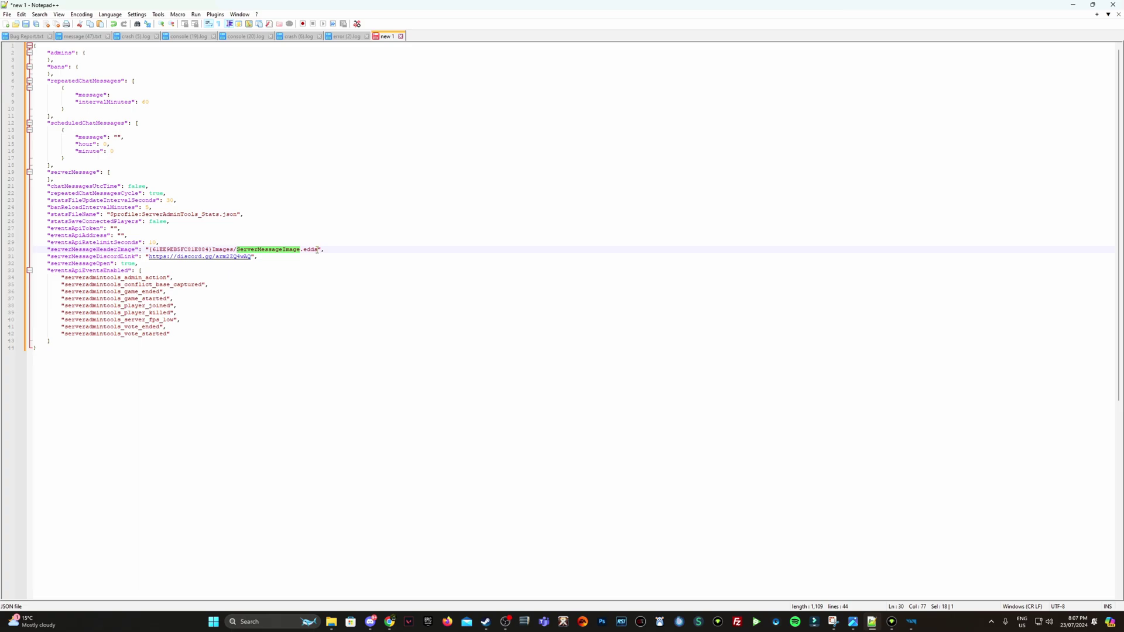
drag(317, 250, 237, 250)
key(ctrl+v)
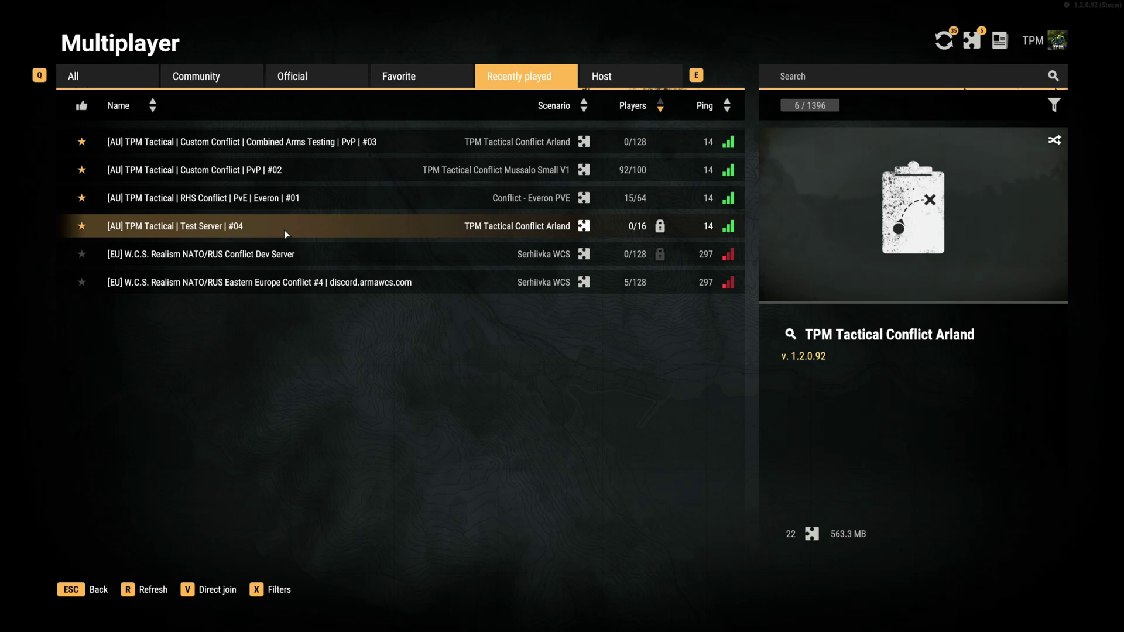
Open [AU] TPM Tactical | Test Server | #04 from the Recently played list.
double_click(255, 227)
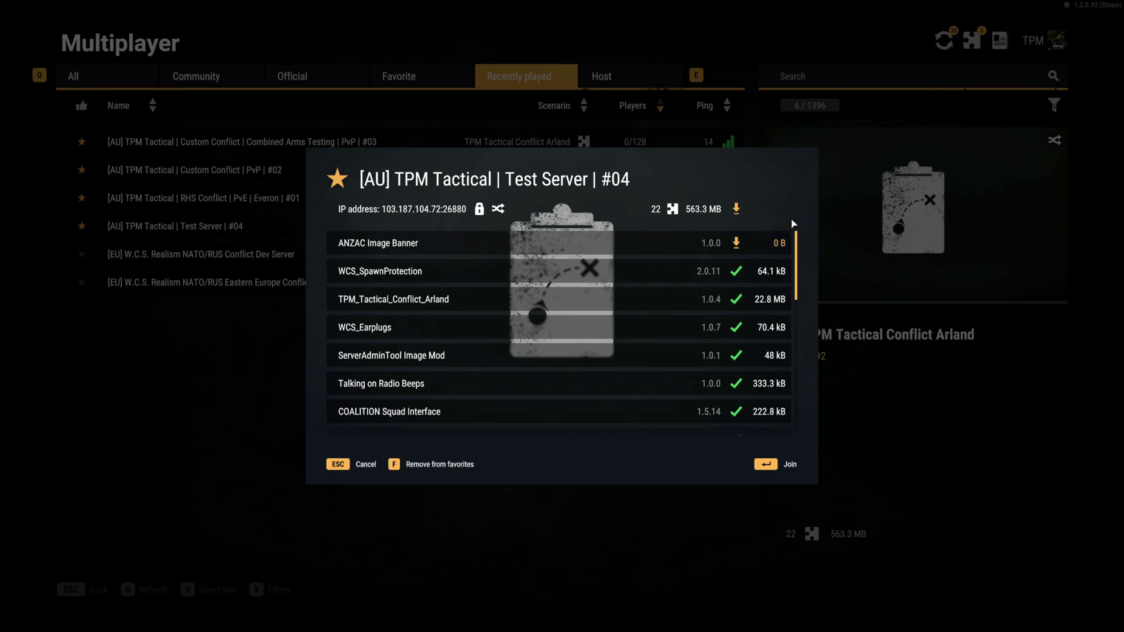
Join Test Server #04, starting the download of ANZAC Image Banner 1.0.0.
click(767, 466)
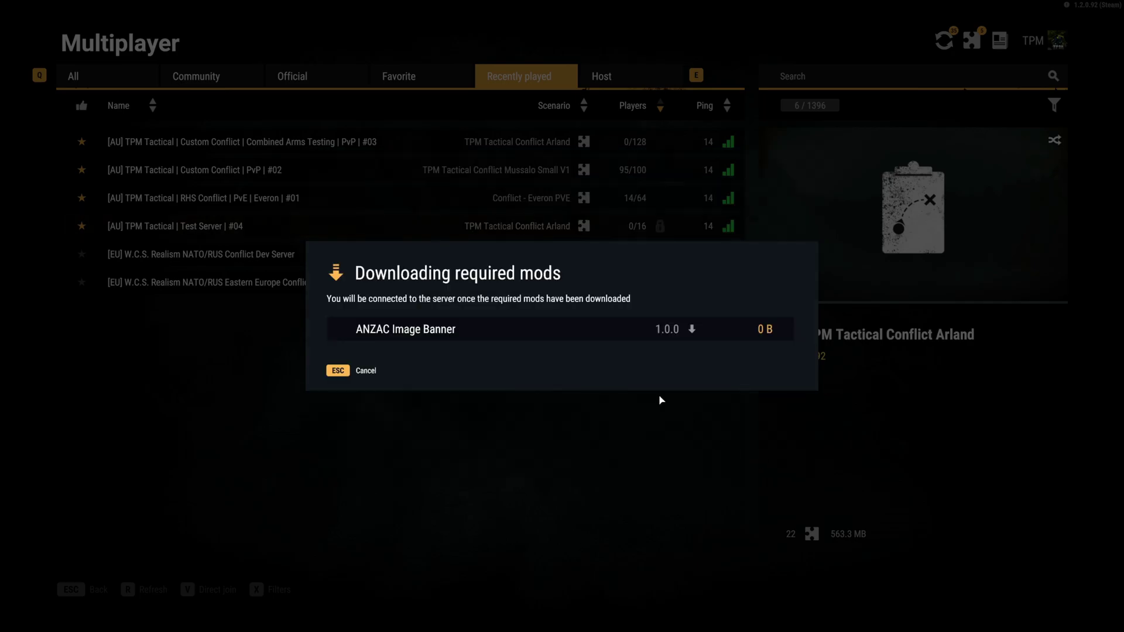